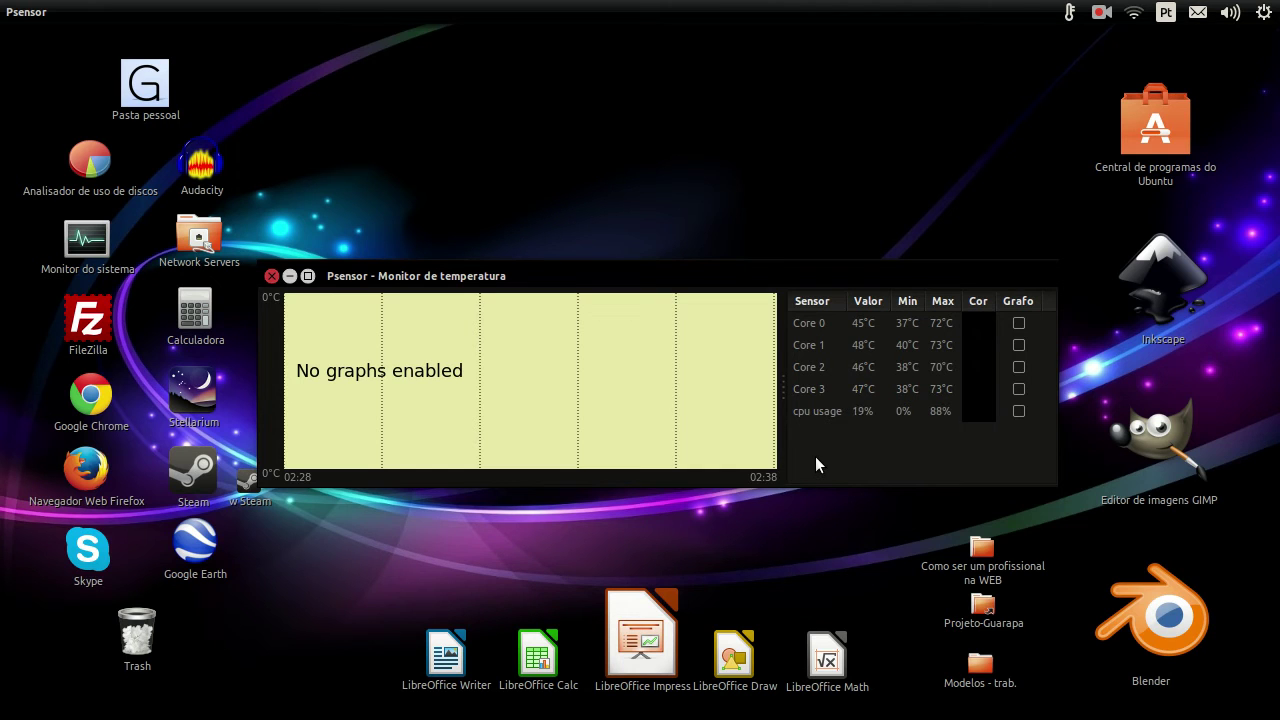
Open the system settings' Detalhes overview to check the computer's memory, processor, graphics and disk, and minimize the window.
left_click(1262, 12)
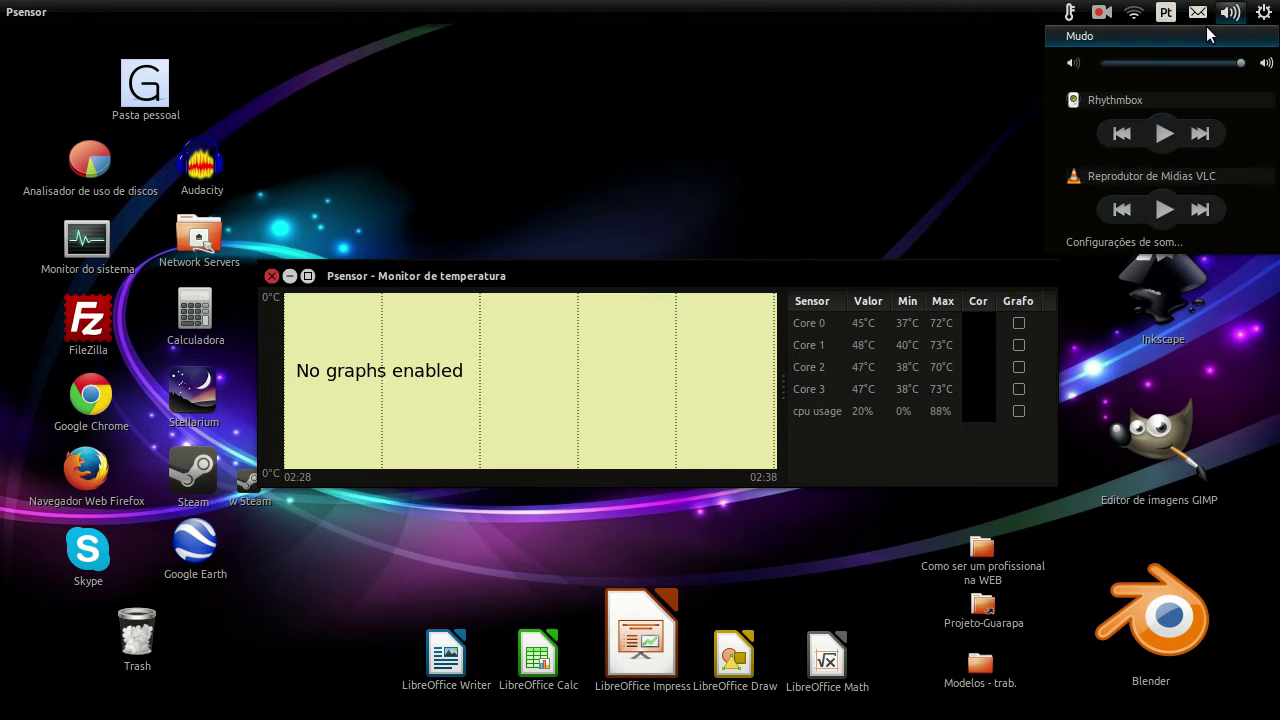
left_click(1235, 43)
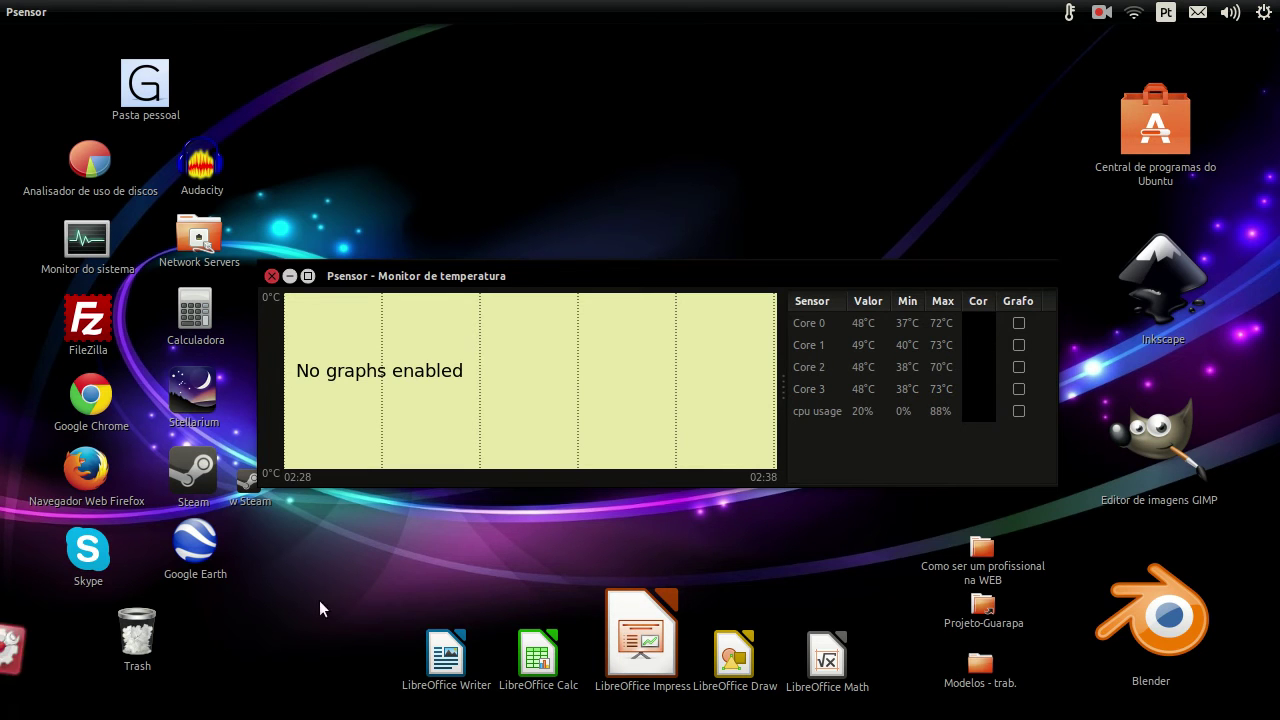
mouse_move(14, 668)
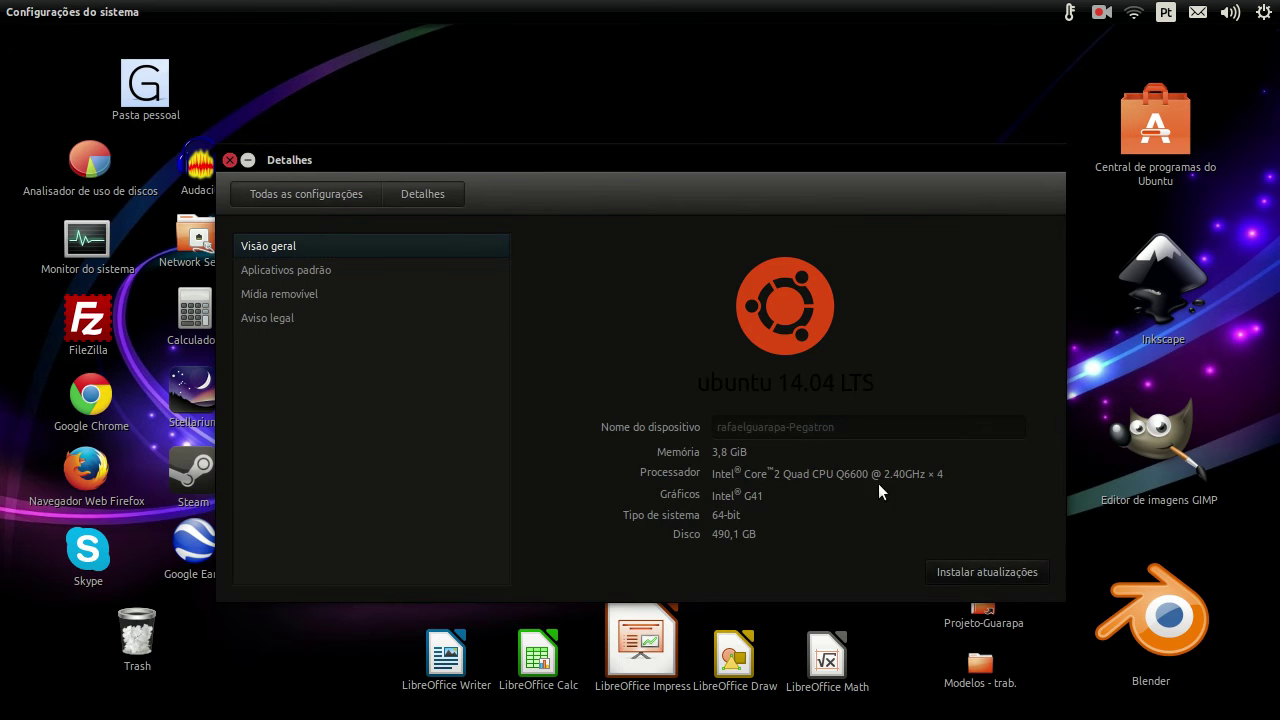
left_click(248, 159)
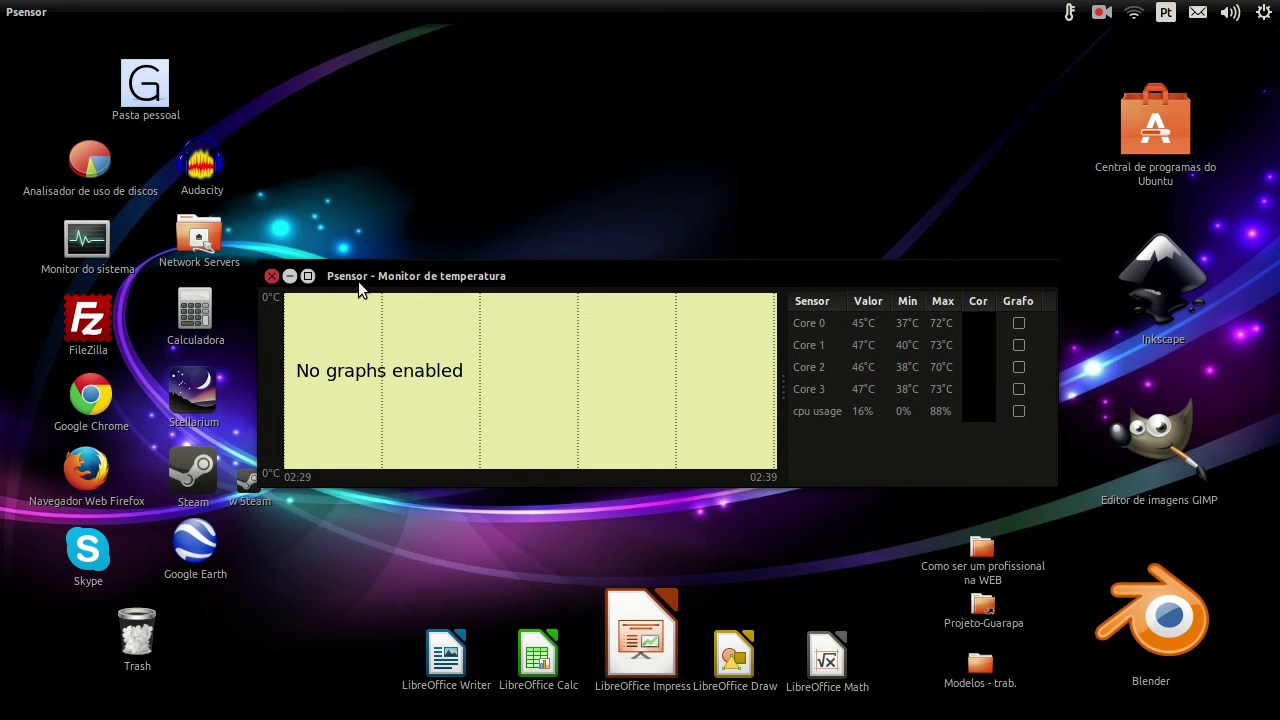
Close the Psensor window and check the core temperatures and CPU usage through its indicator in the system tray.
left_click(271, 276)
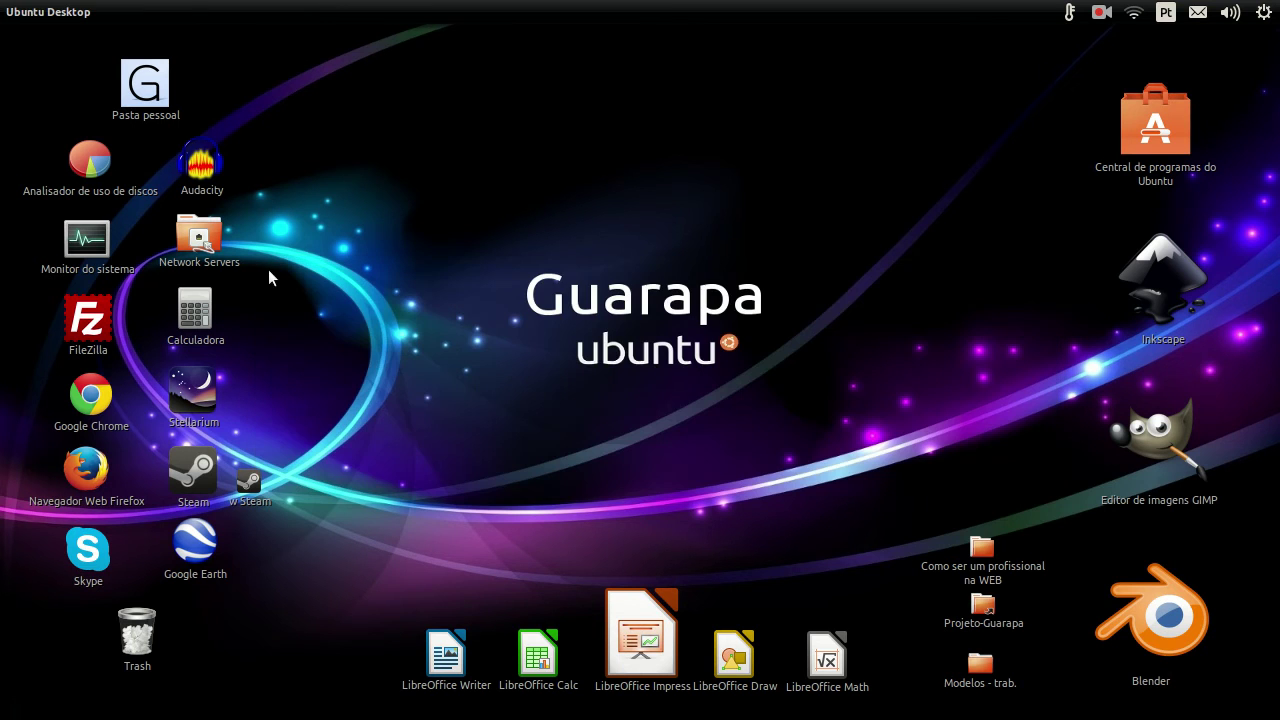
left_click(1072, 12)
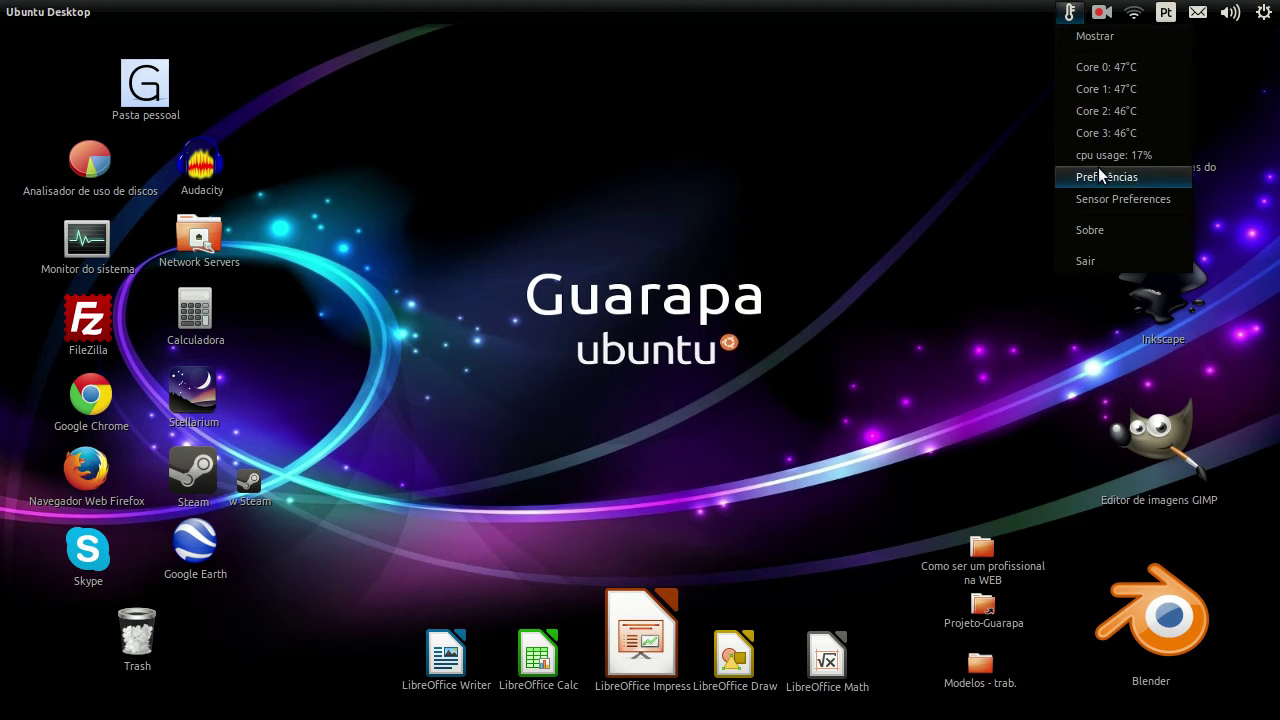
left_click(714, 237)
Open Monitor do sistema, find psensor among the running processes to check its memory use, and close the monitor.
left_click(71, 256)
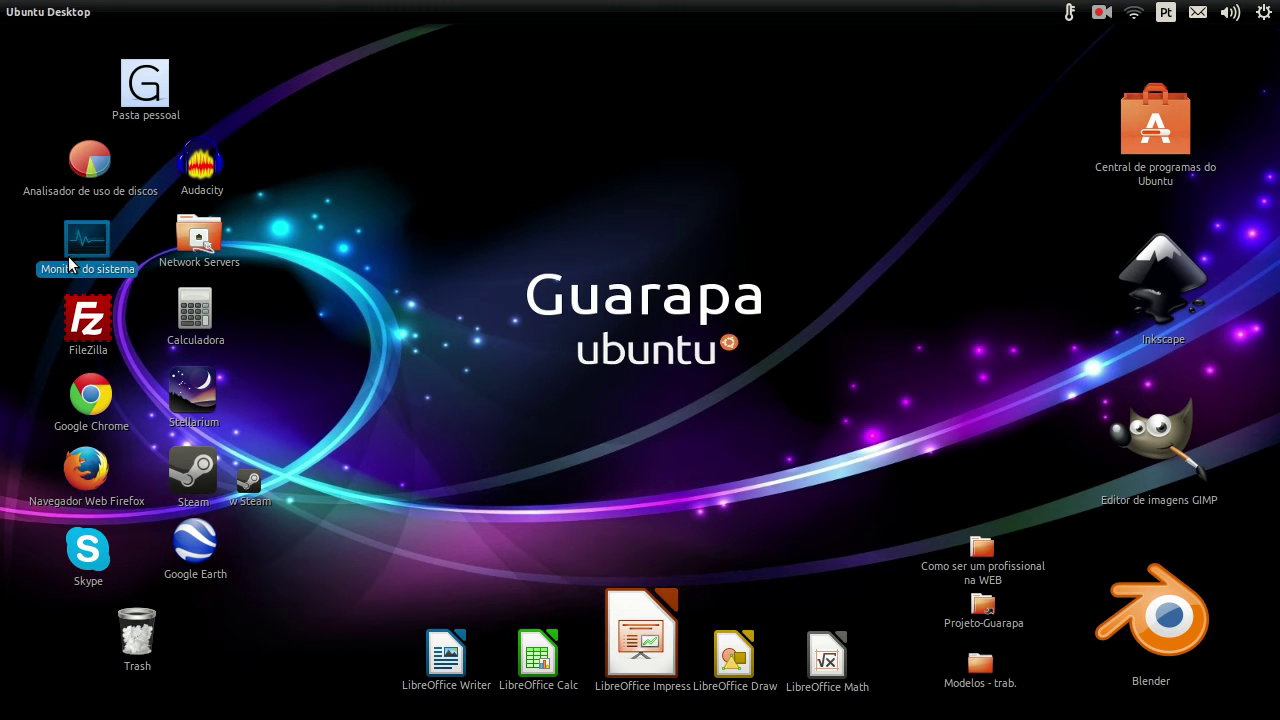
double_click(70, 256)
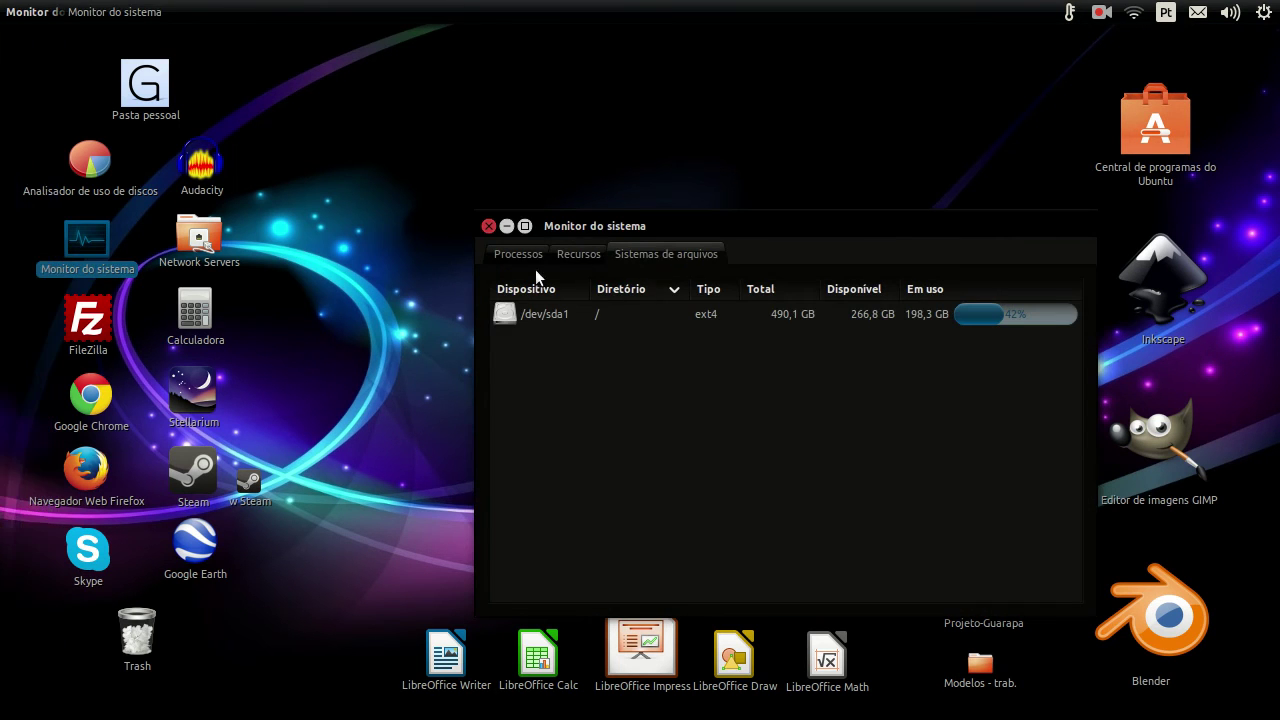
left_click(522, 255)
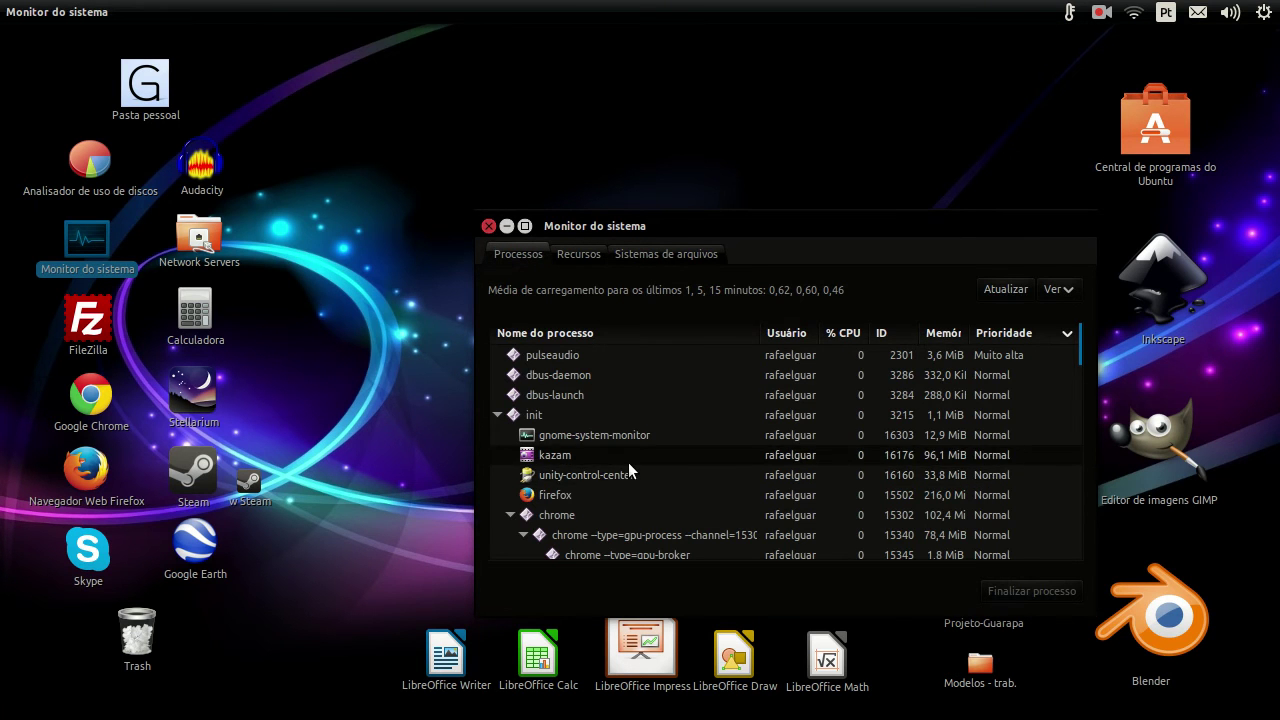
scroll(628, 462, "down", 2)
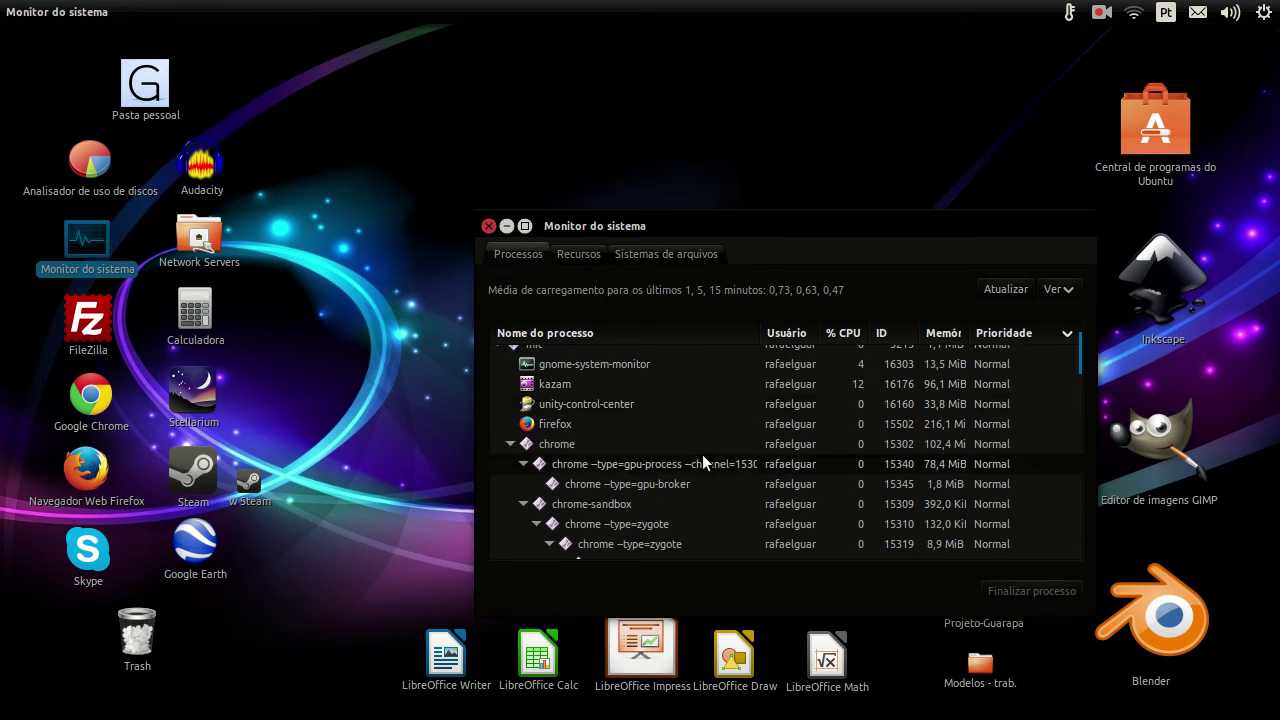
scroll(649, 421, "down", 5)
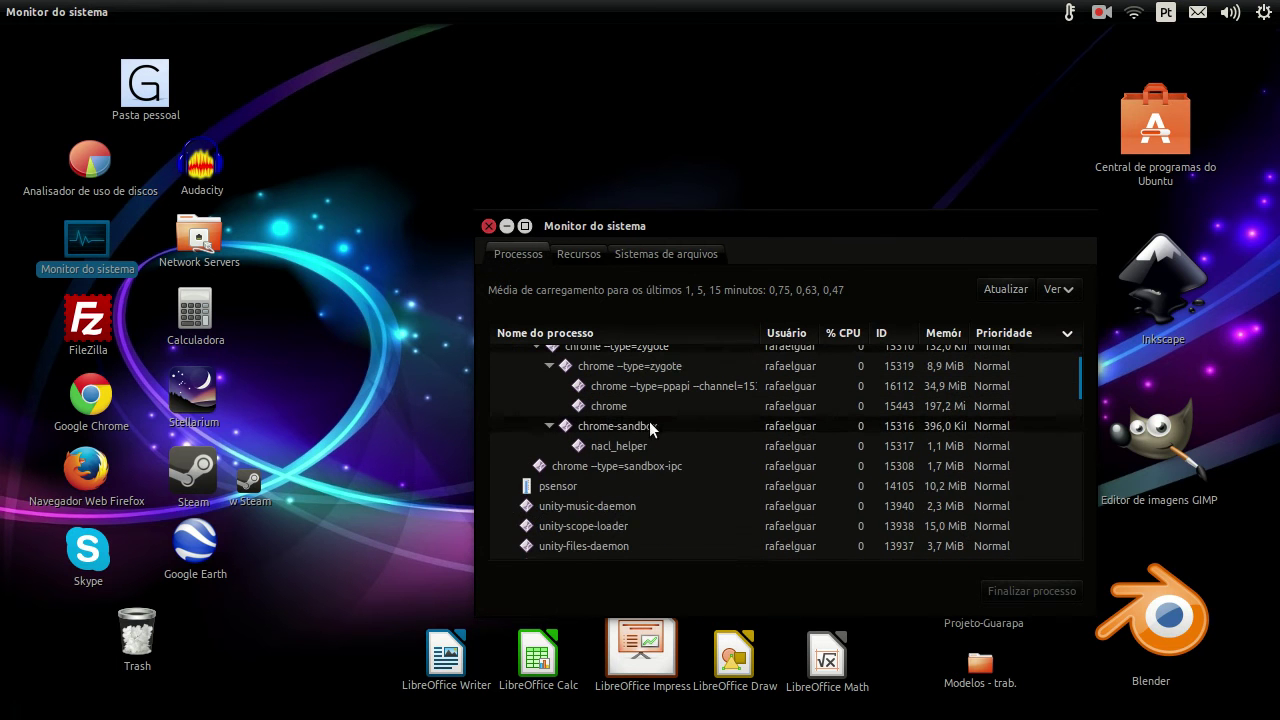
left_click(572, 489)
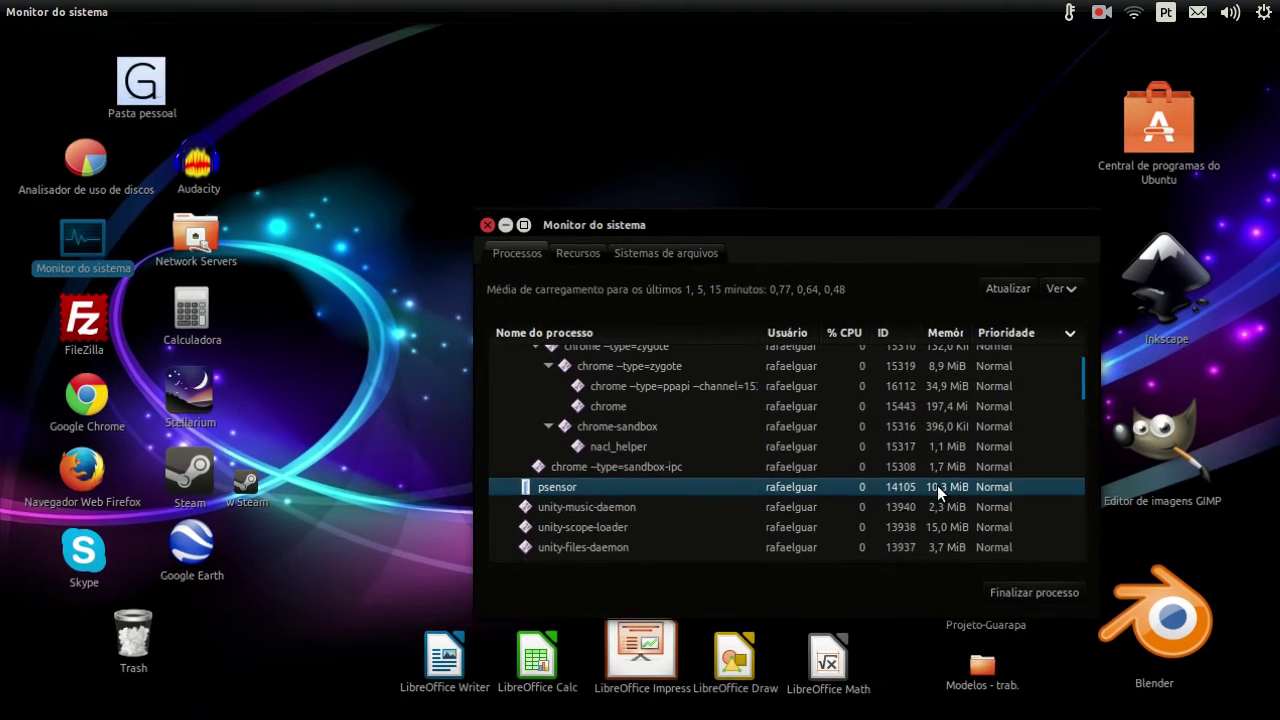
left_click(488, 227)
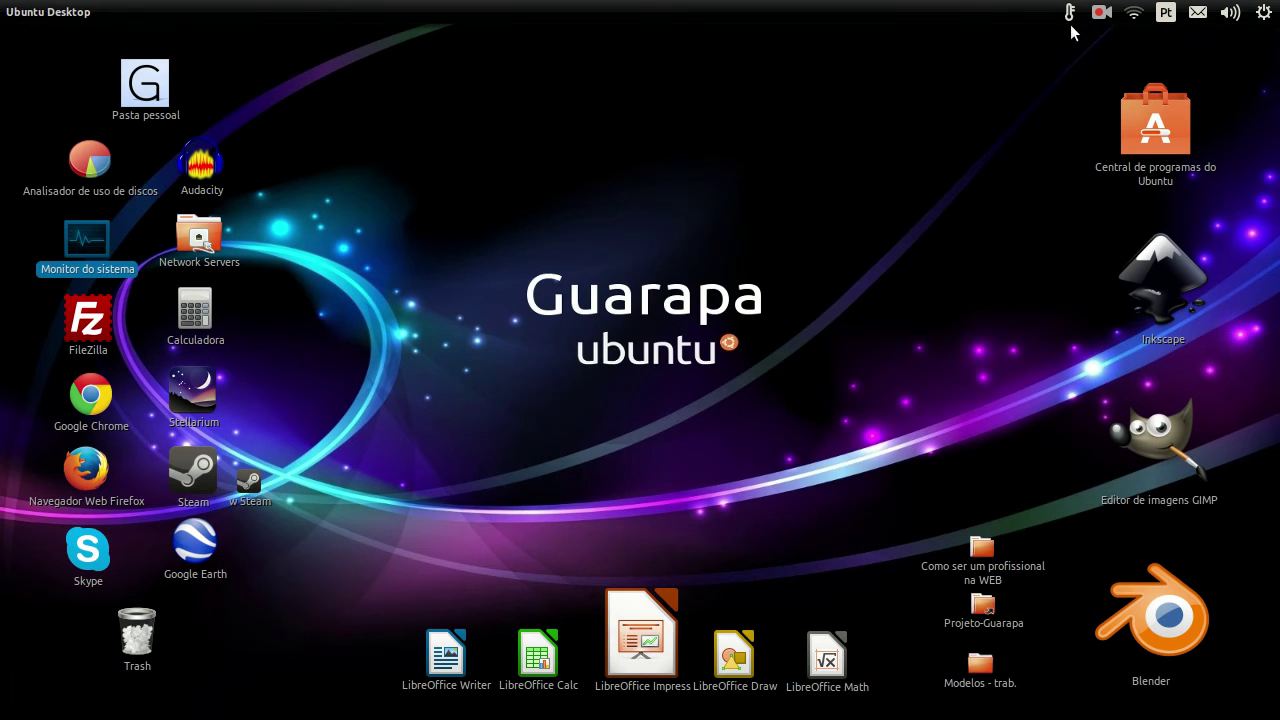
Show the Psensor window from its indicator, move it to the middle of the desktop, and close it.
left_click(1069, 13)
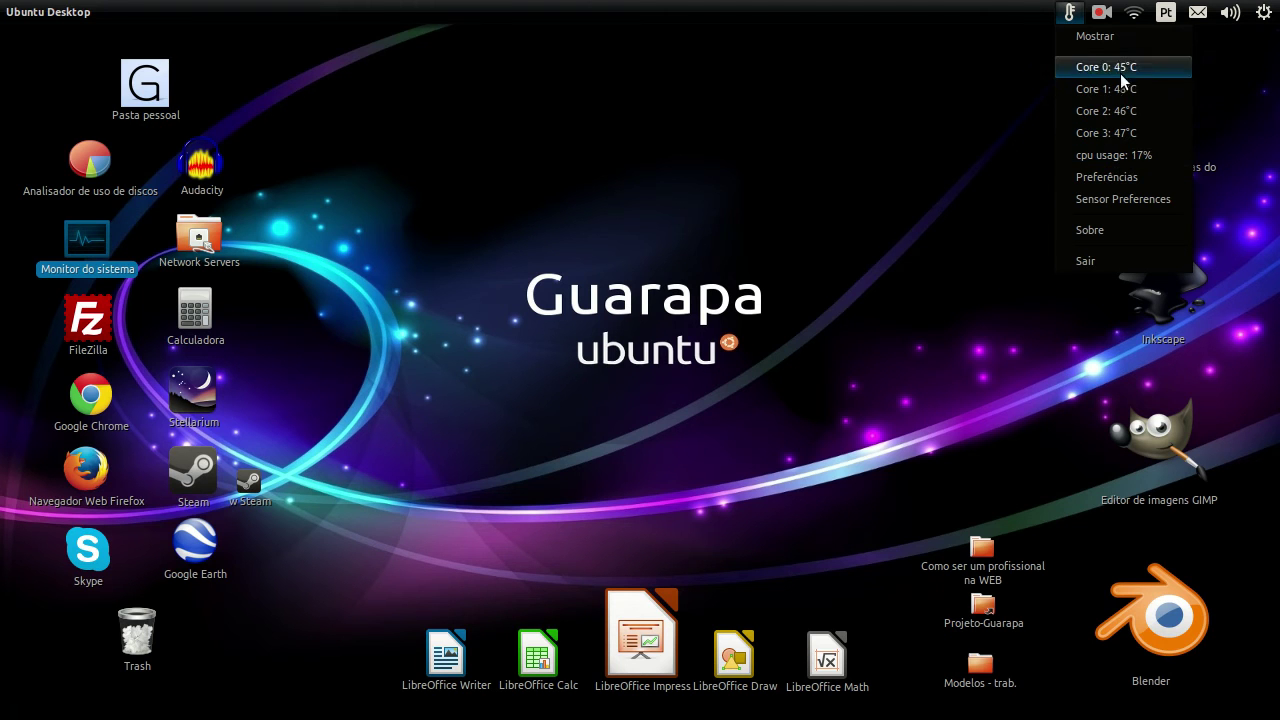
left_click(1134, 34)
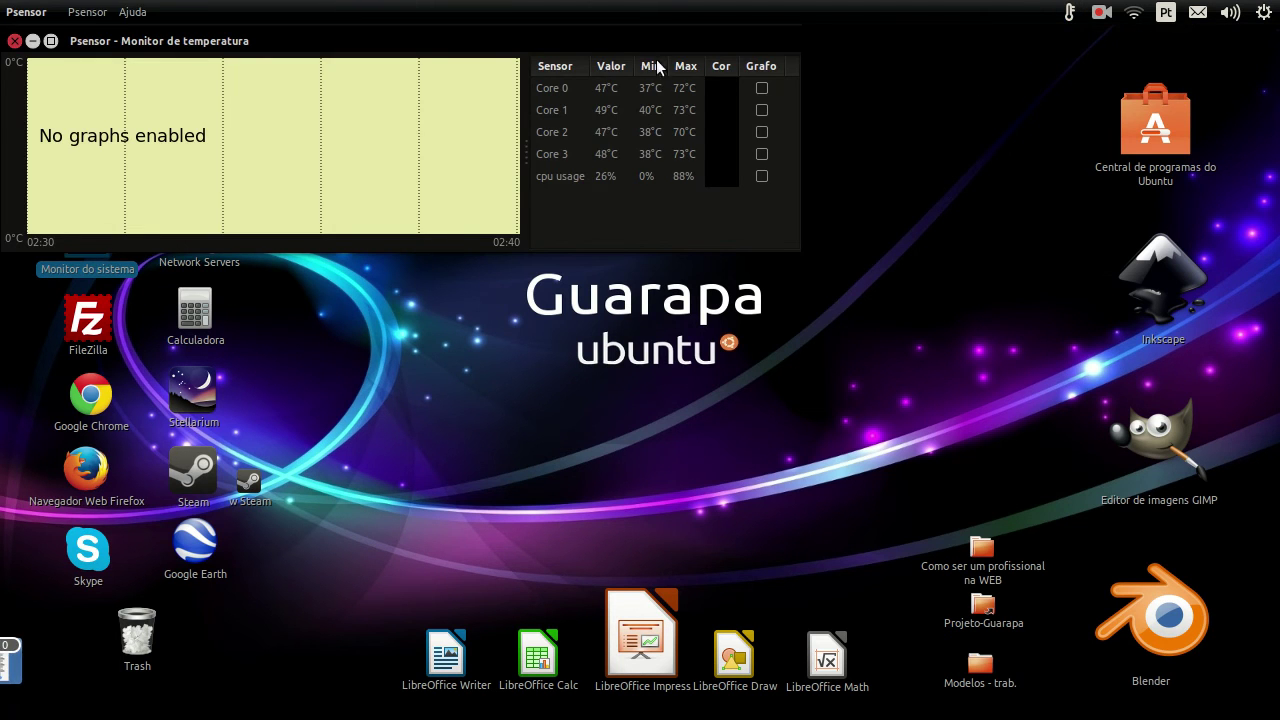
left_click_drag(635, 40, 694, 165)
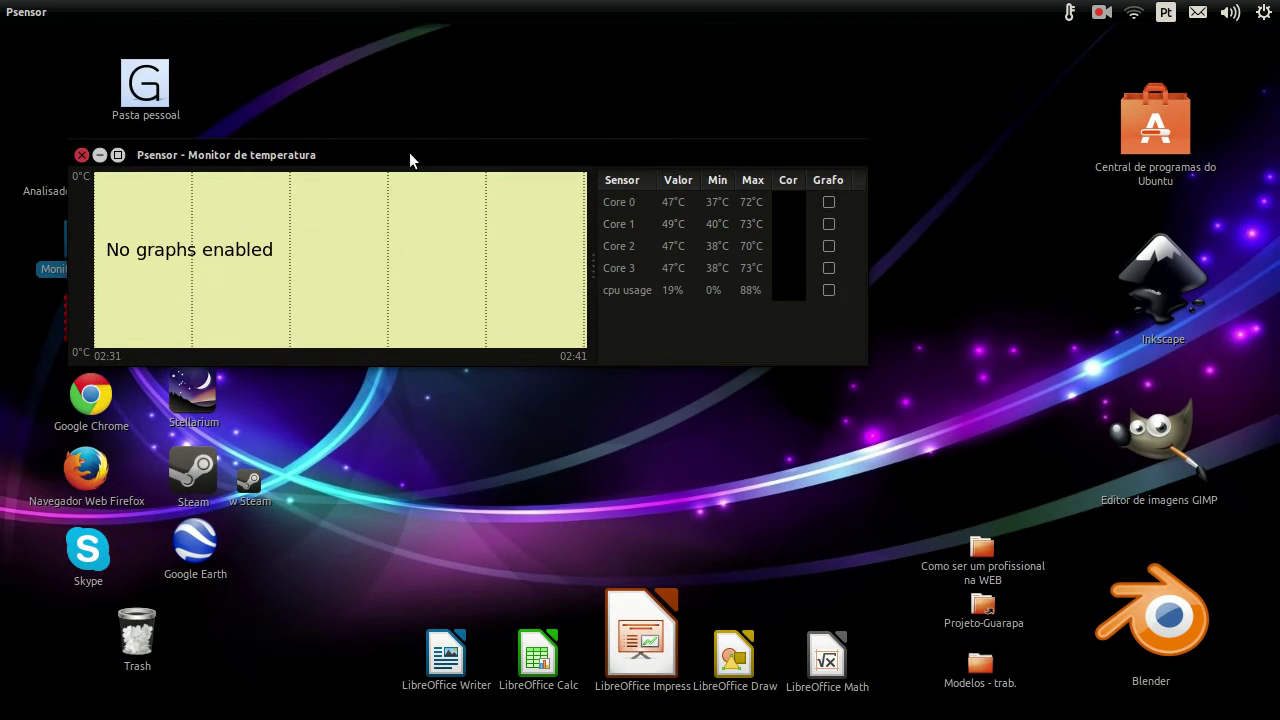
left_click_drag(409, 153, 613, 218)
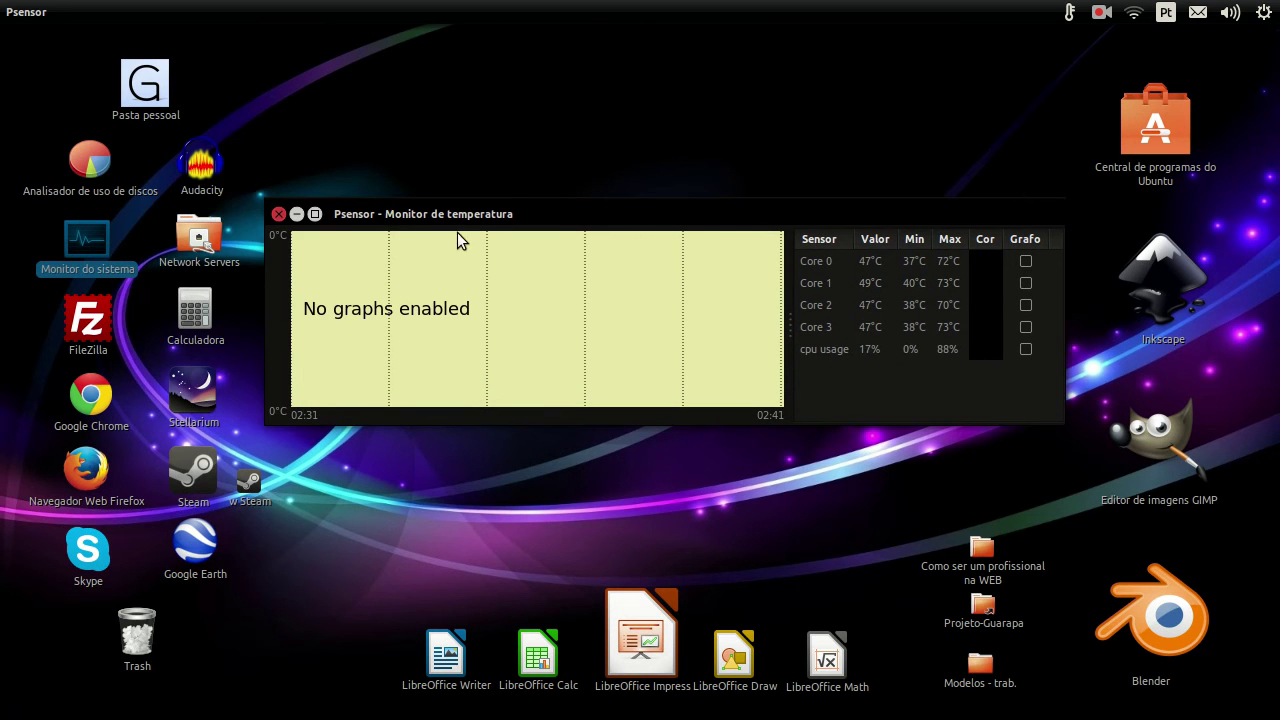
left_click(280, 214)
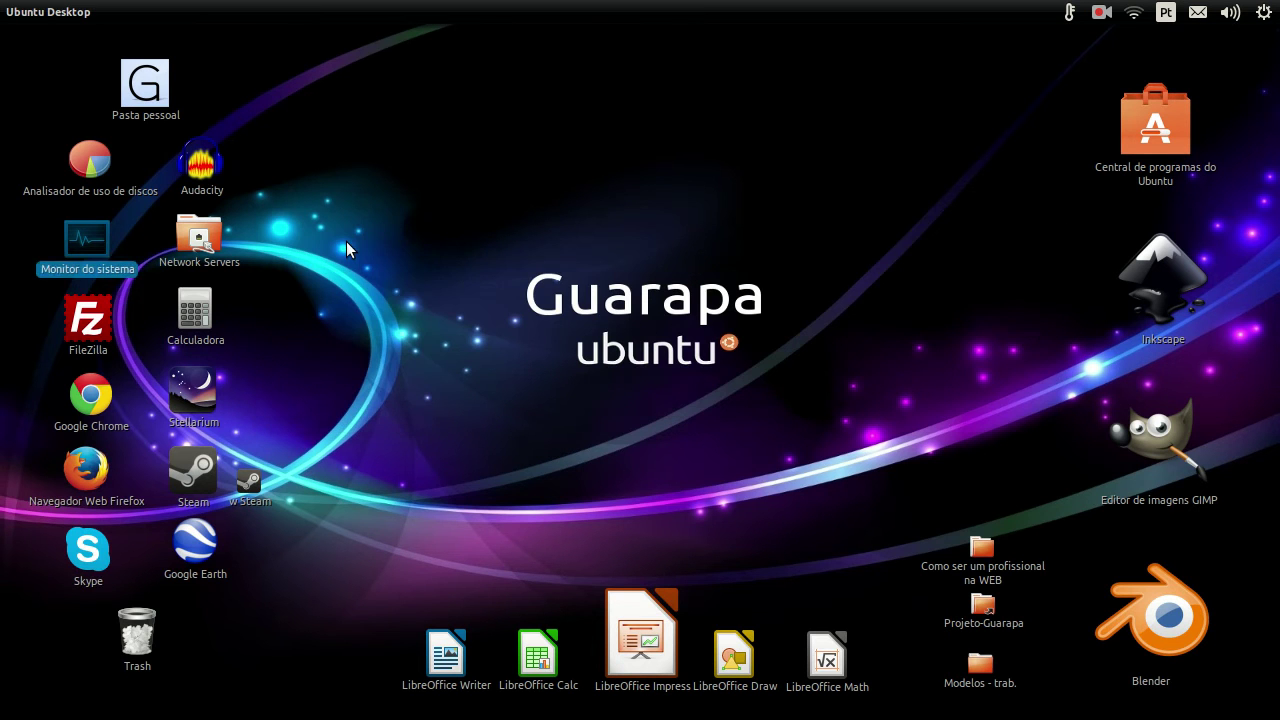
Switch to Central de programas do Ubuntu and search the applications for "tempe".
mouse_move(10, 326)
mouse_move(14, 678)
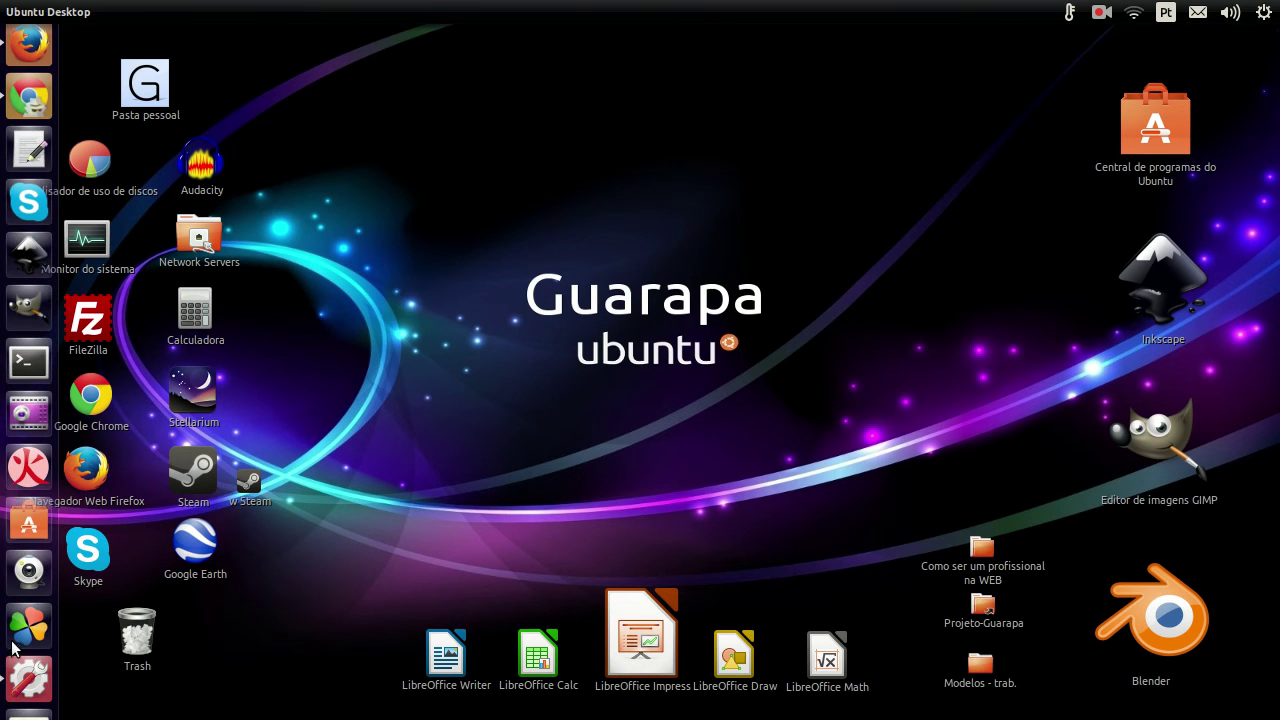
left_click(31, 528)
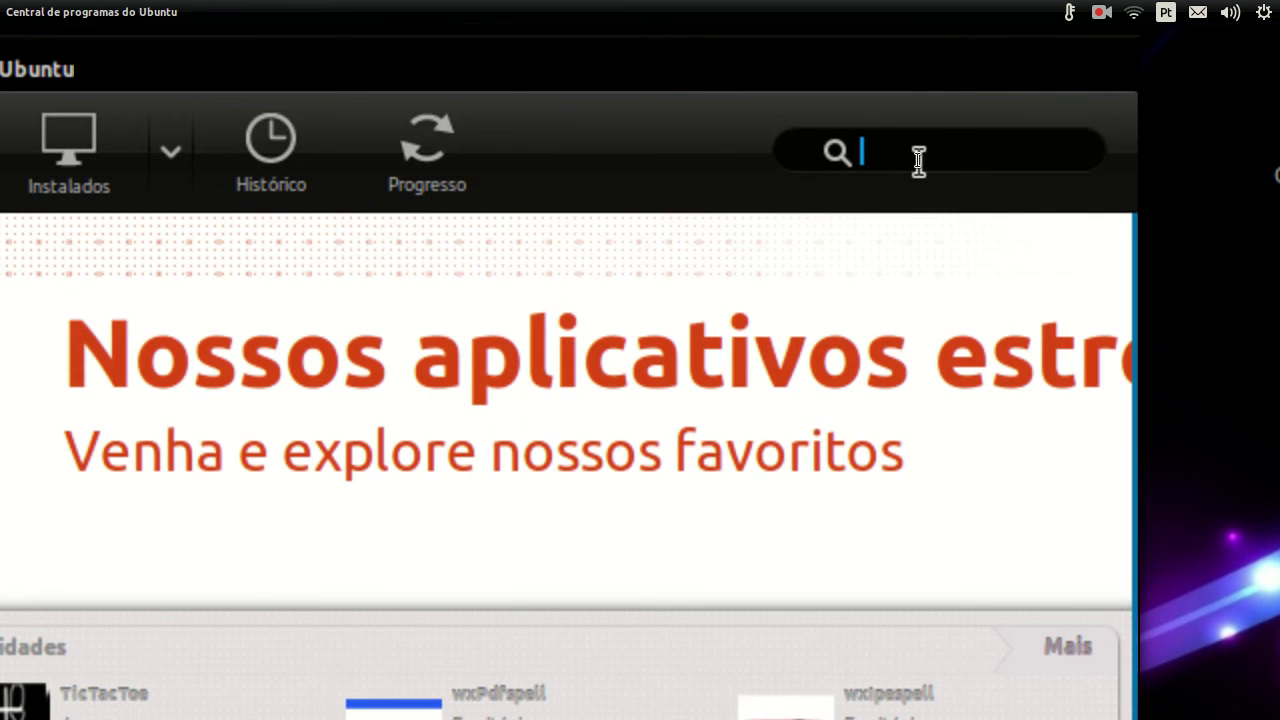
left_click(918, 160)
type("tem")
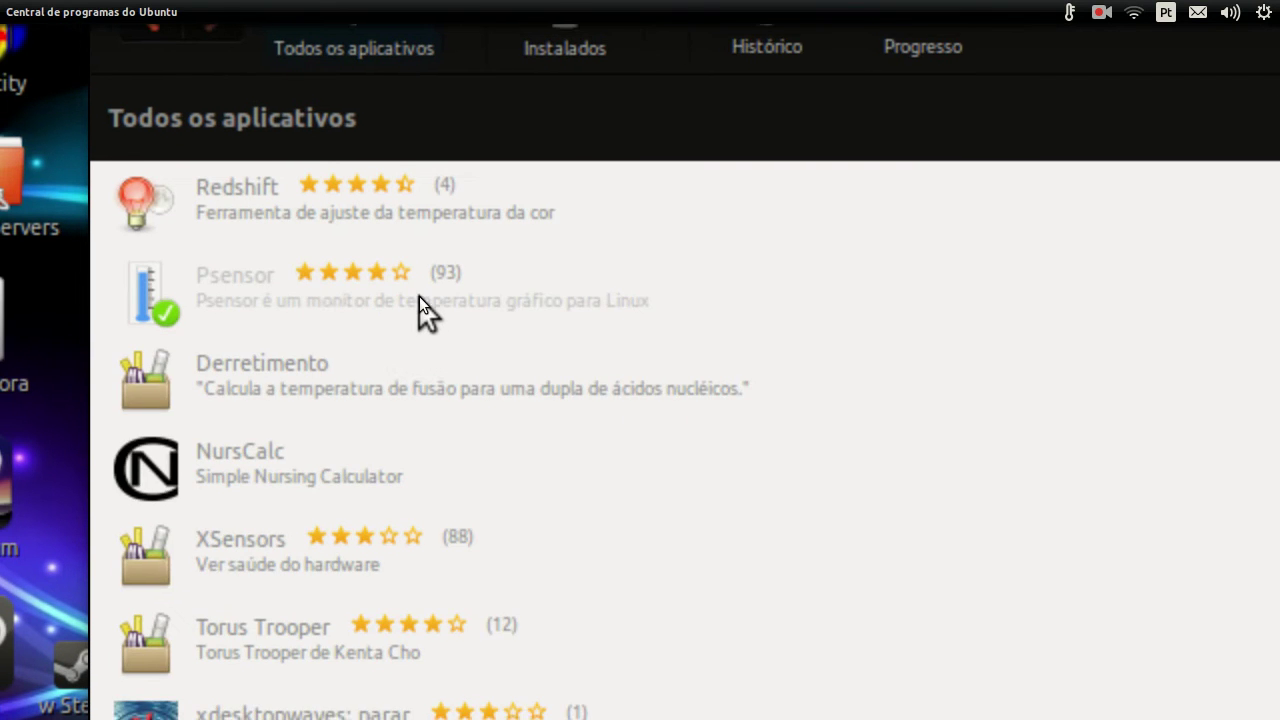
Open Psensor's detailed information, review its description, version and size, and minimize the software center.
left_click(350, 297)
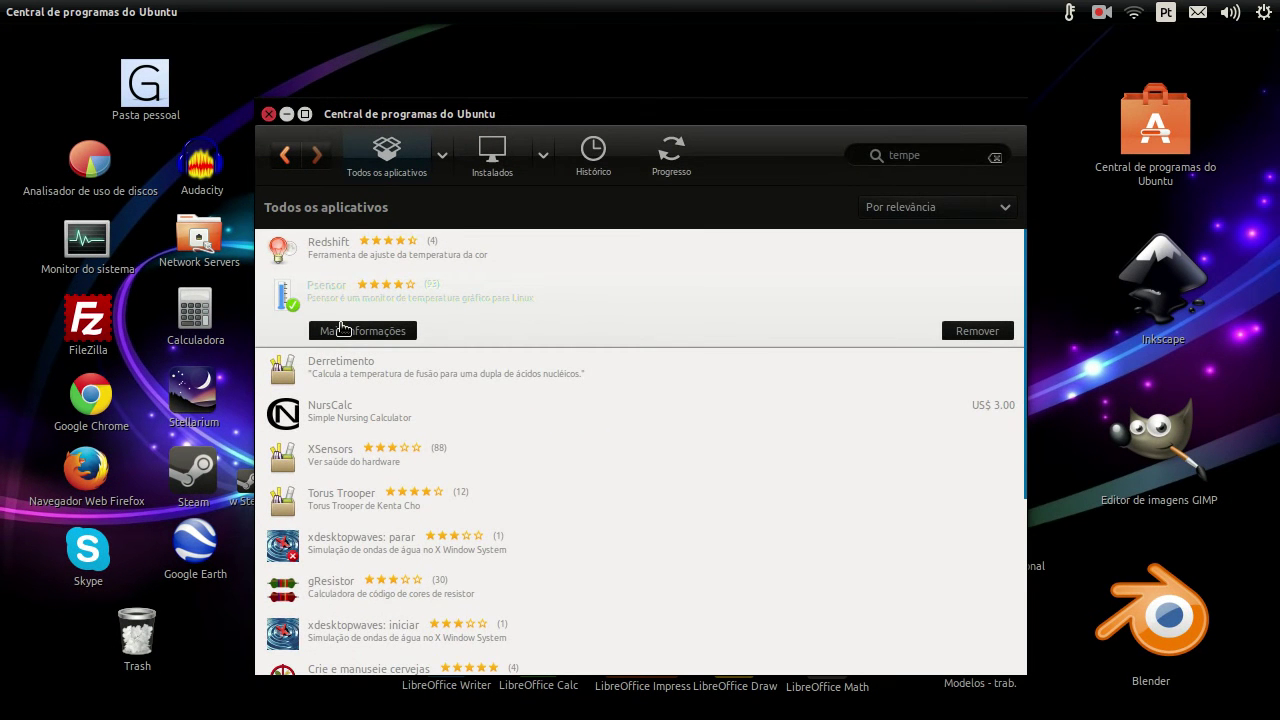
left_click(342, 329)
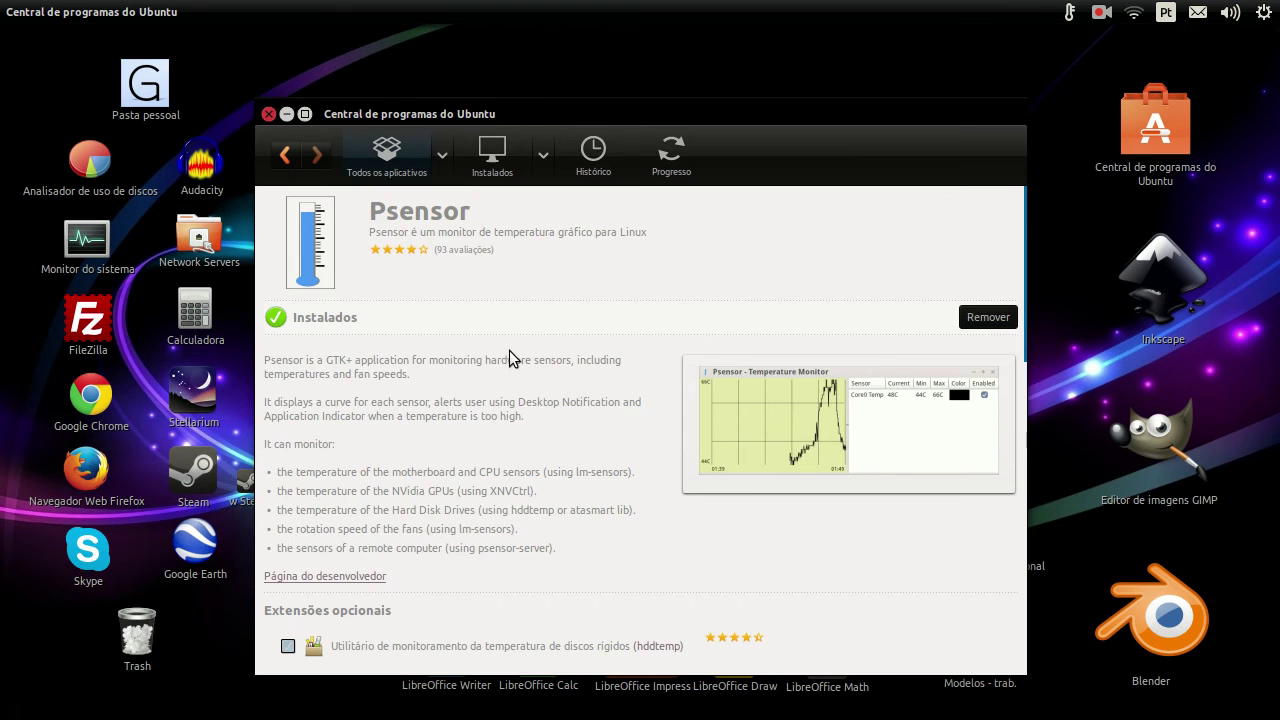
scroll(509, 352, "down", 3)
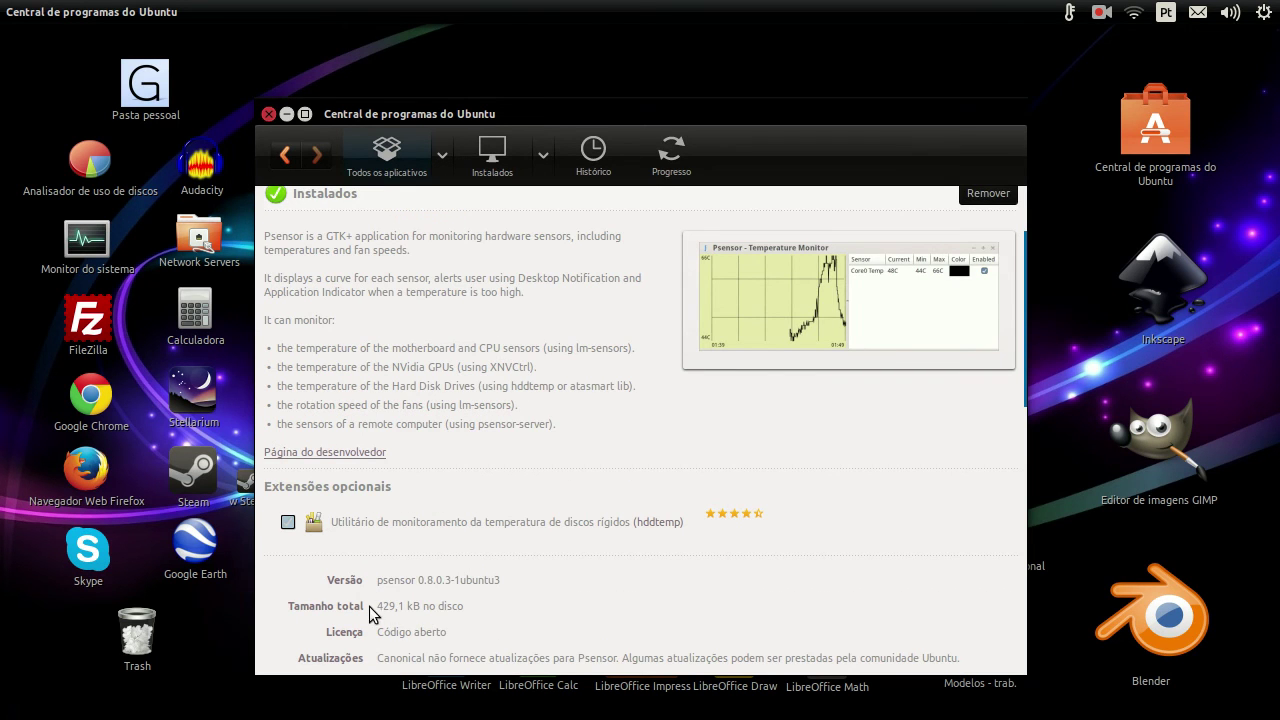
scroll(479, 607, "up", 3)
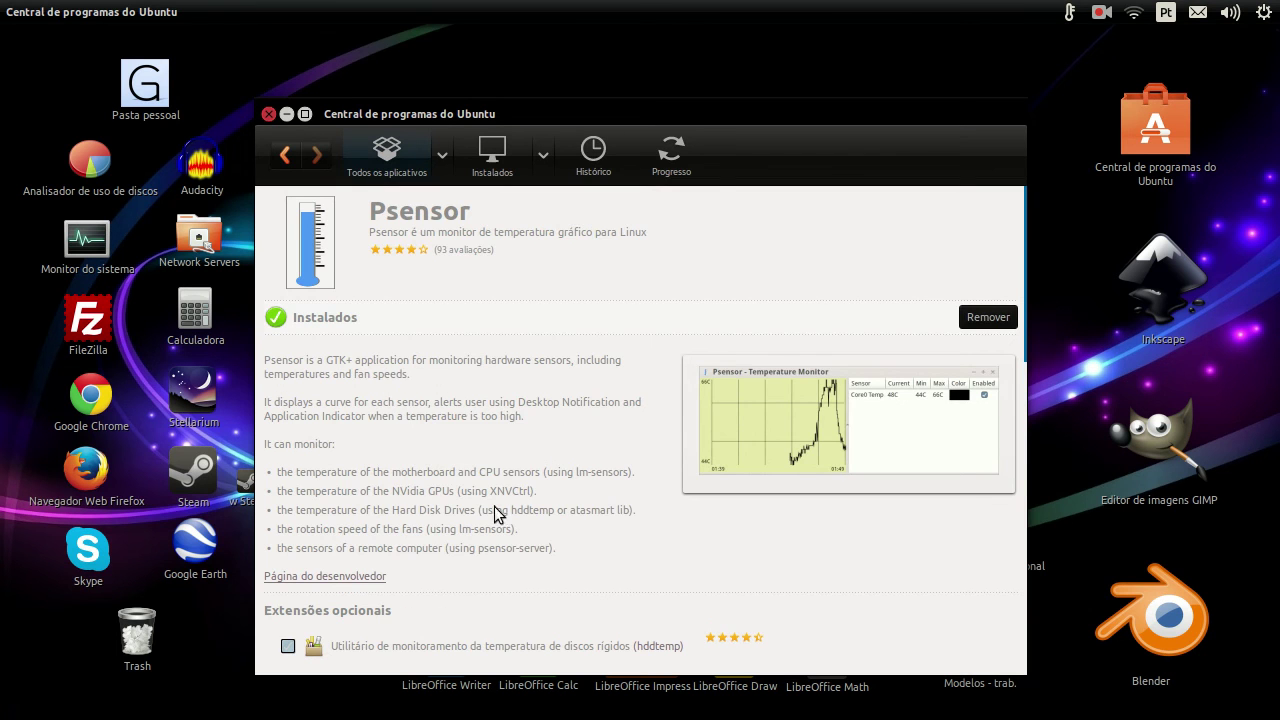
left_click(286, 114)
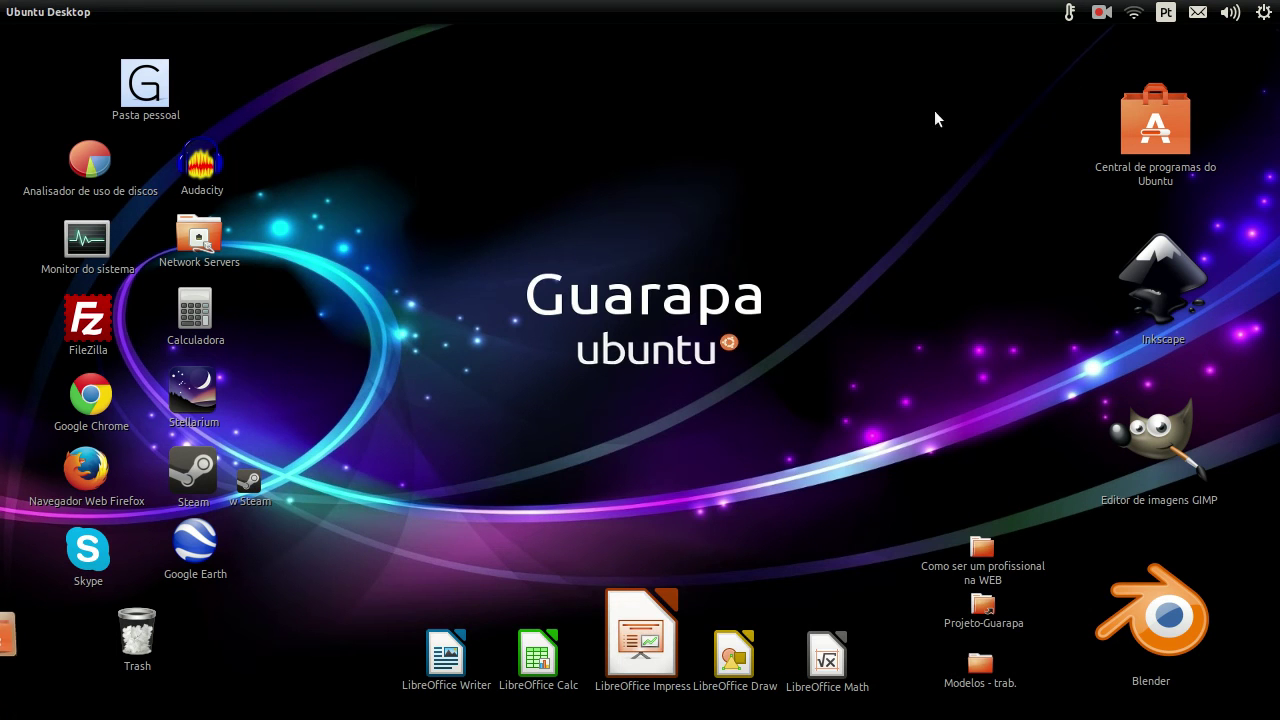
Search the Dash for "tempera" to locate the Psensor application, and close the Dash.
mouse_move(8, 208)
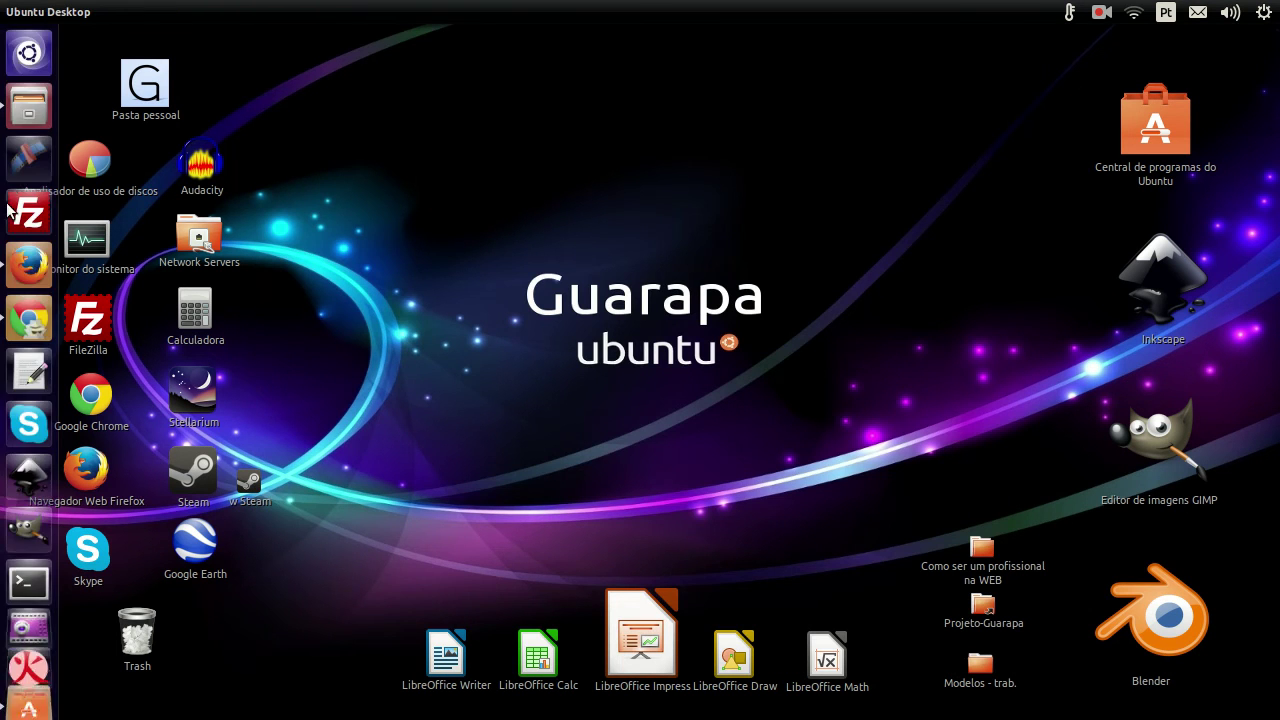
left_click(30, 52)
type("temn")
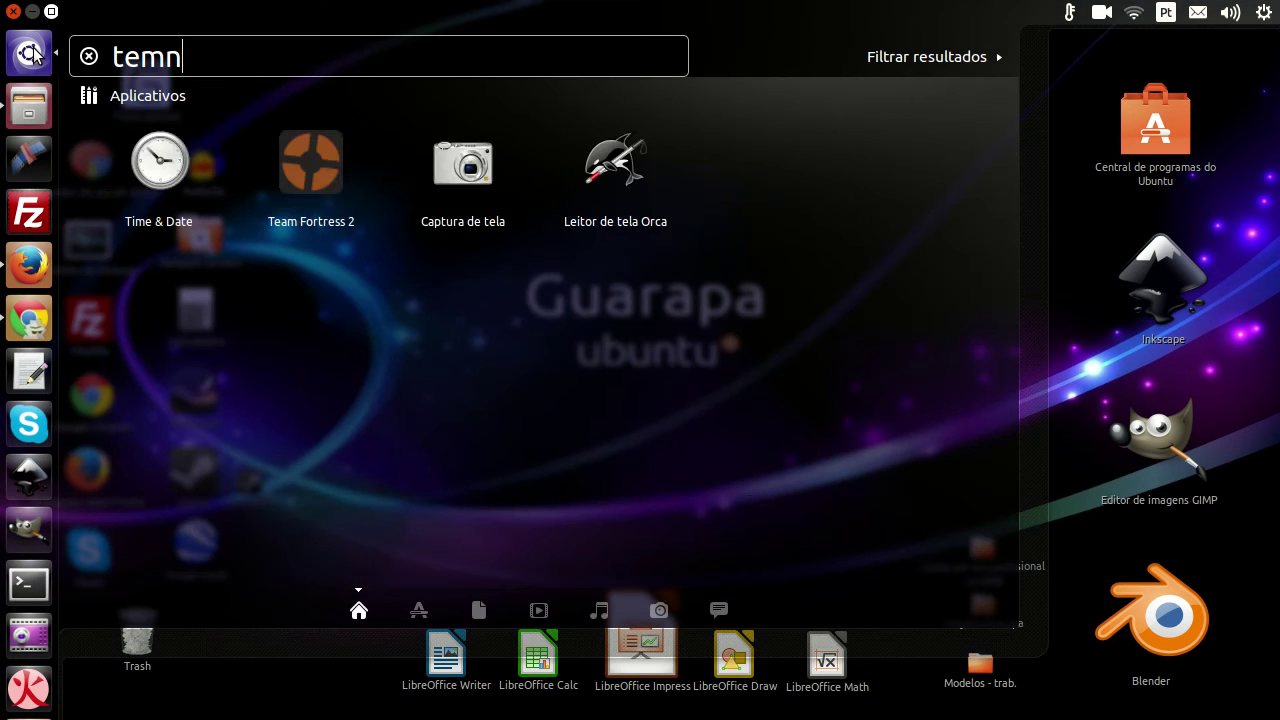
key("BackSpace")
type("pera")
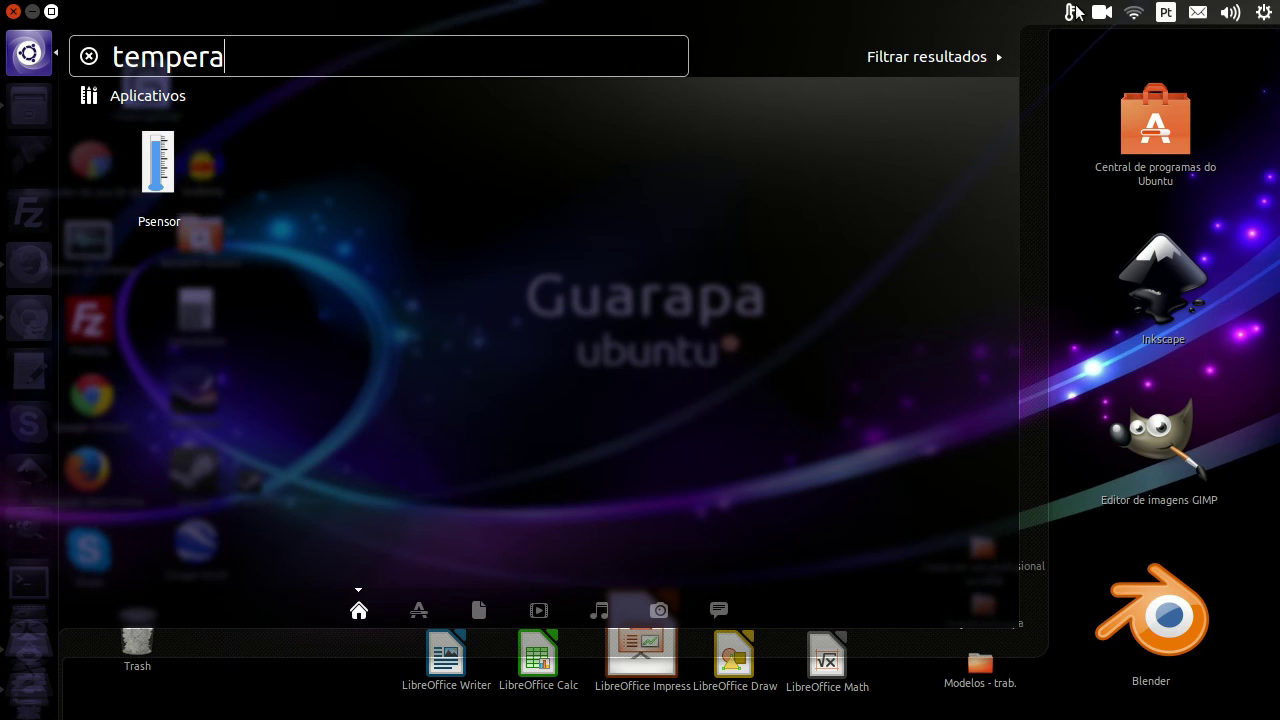
left_click(1085, 211)
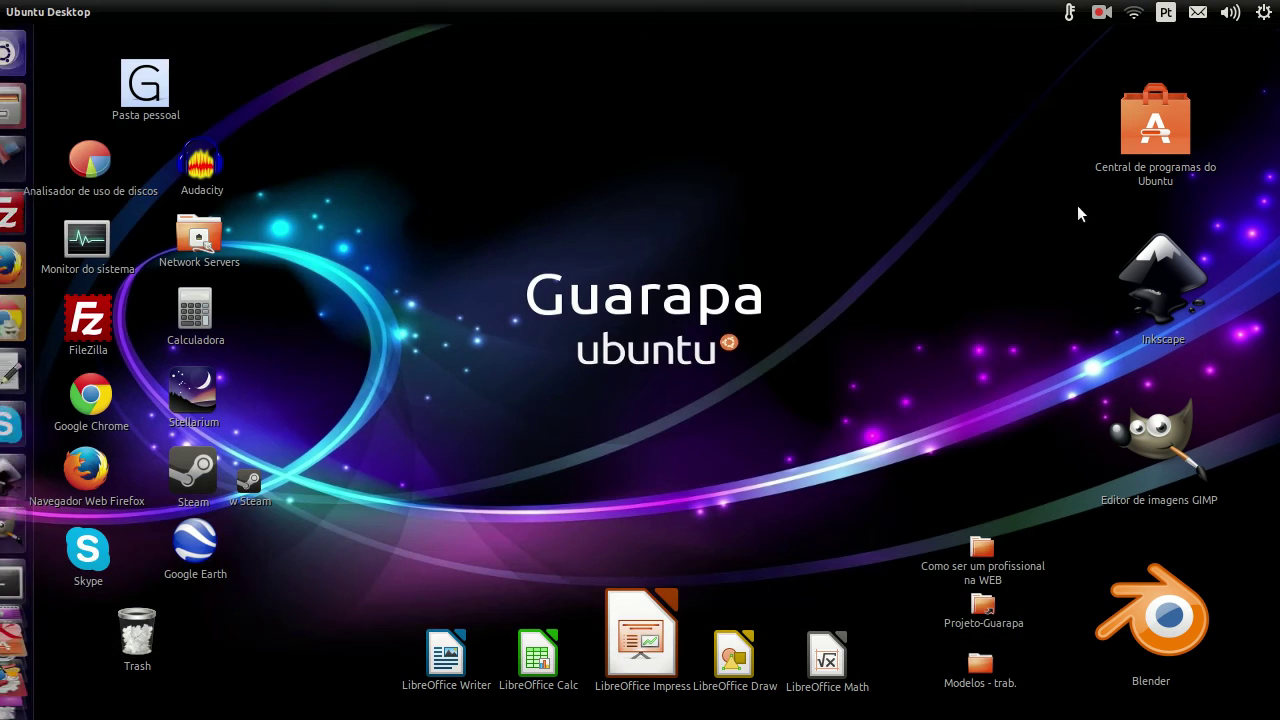
Show the Psensor window from its indicator and move it away from the desktop's corner toward the middle.
left_click(1068, 14)
left_click(1078, 40)
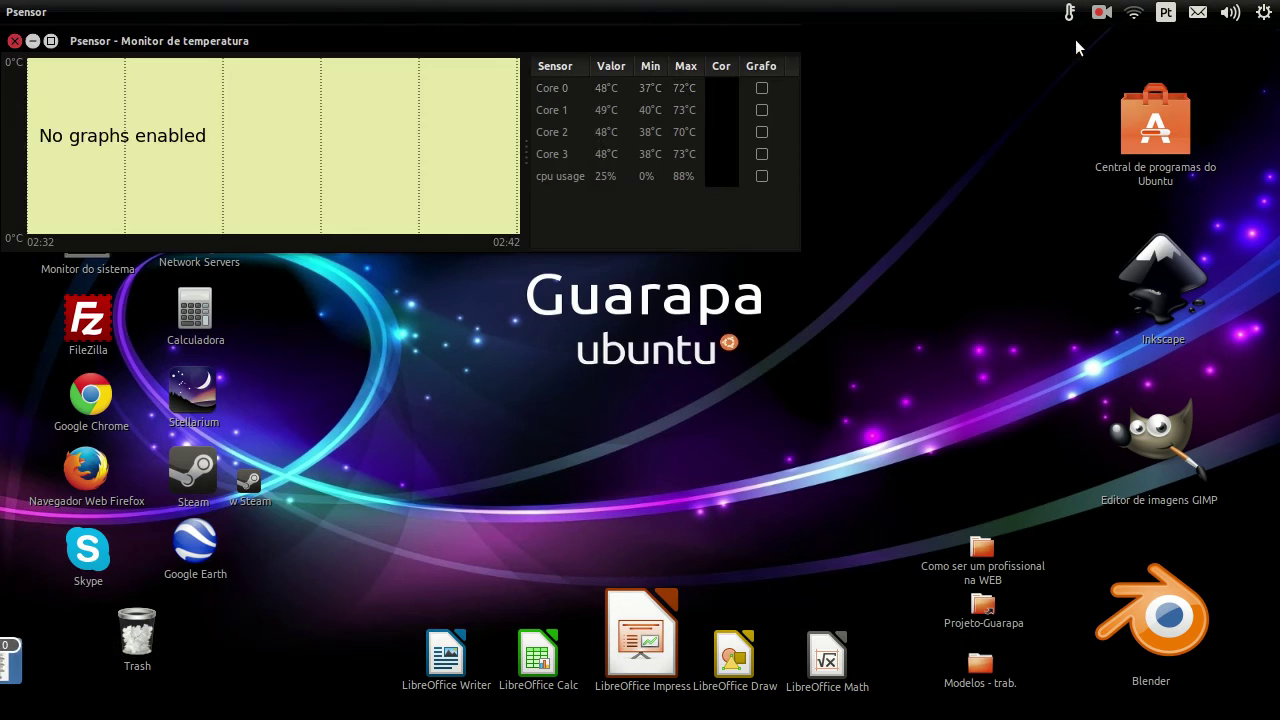
left_click_drag(634, 49, 772, 188)
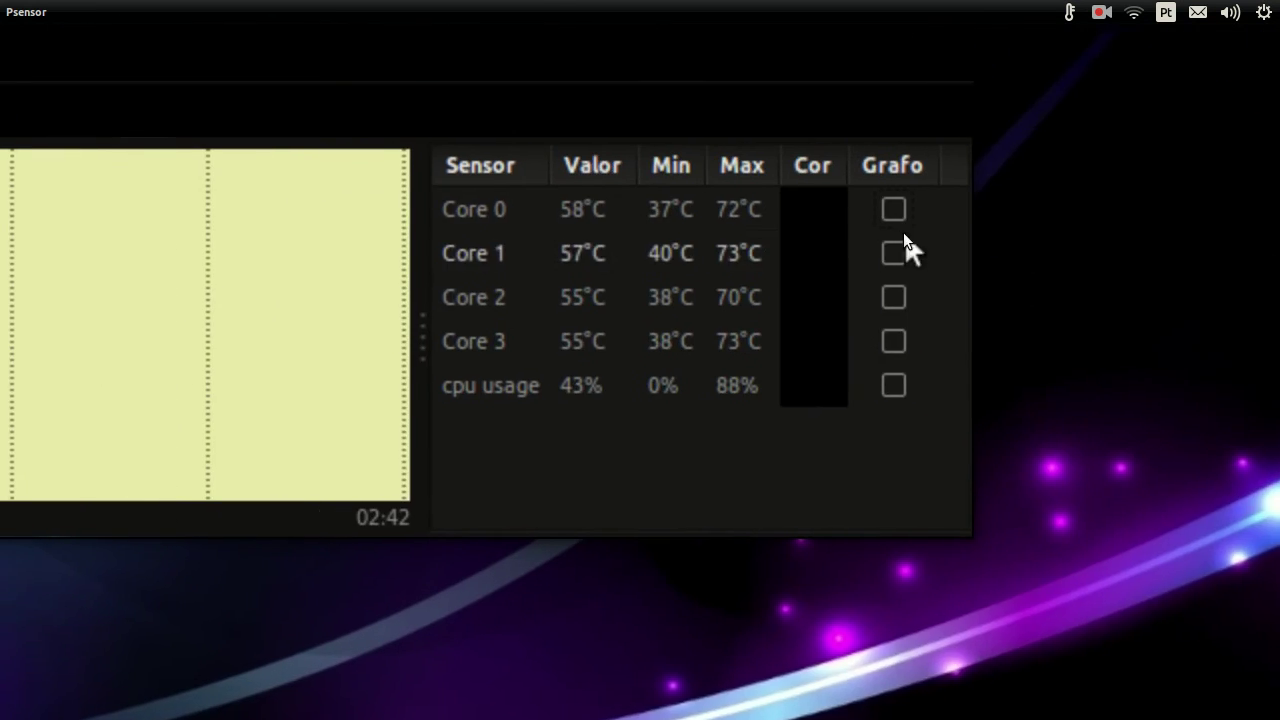
Enable the graphs for the Core 0 and cpu usage sensors in Psensor.
left_click(927, 161)
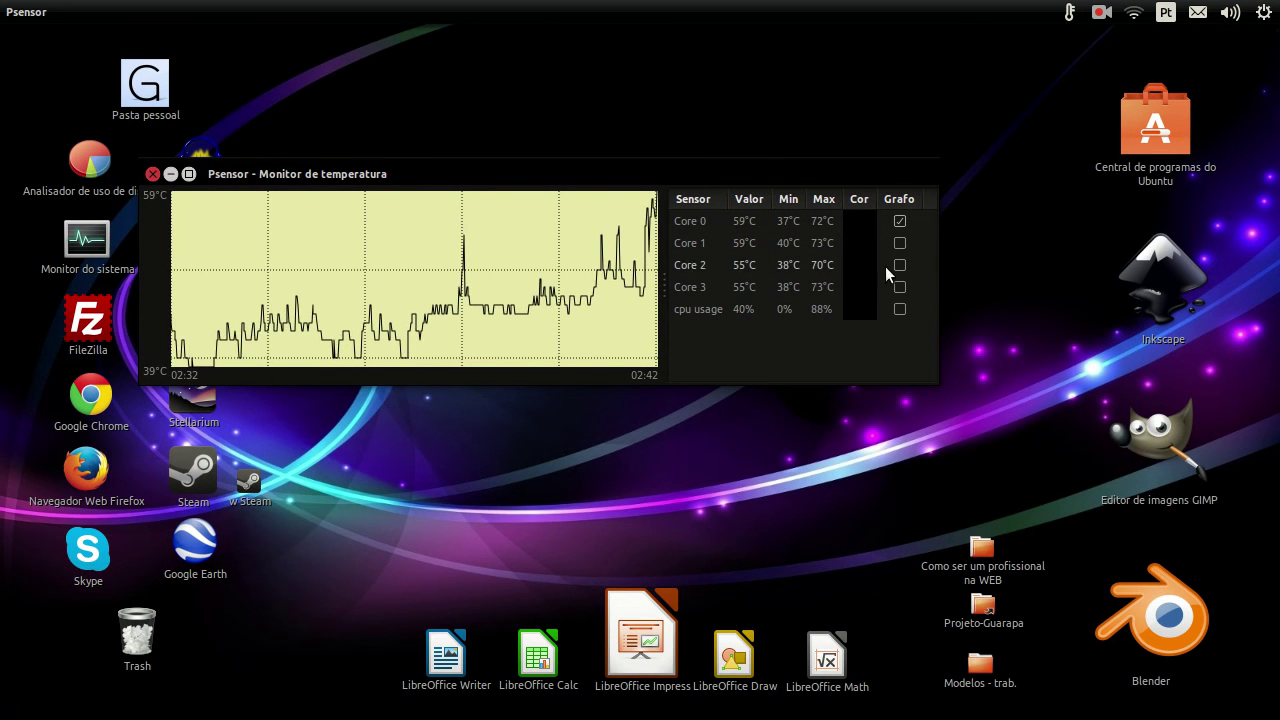
left_click(900, 310)
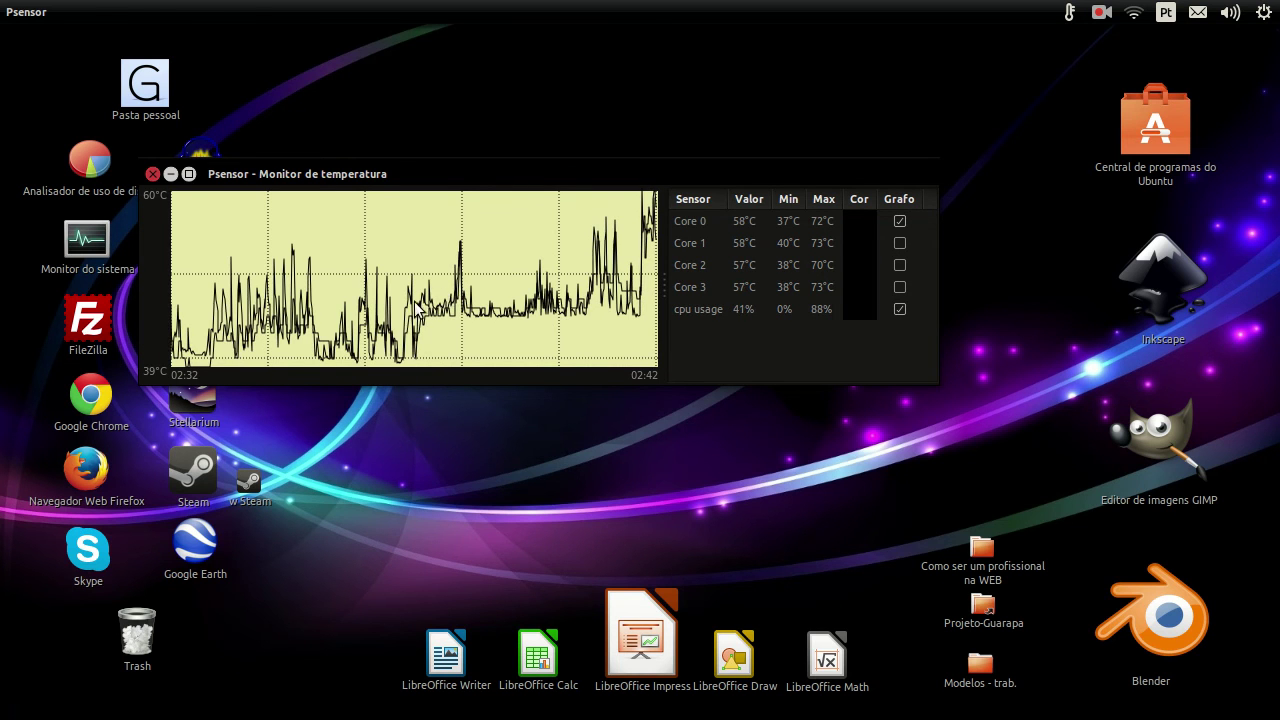
mouse_move(216, 12)
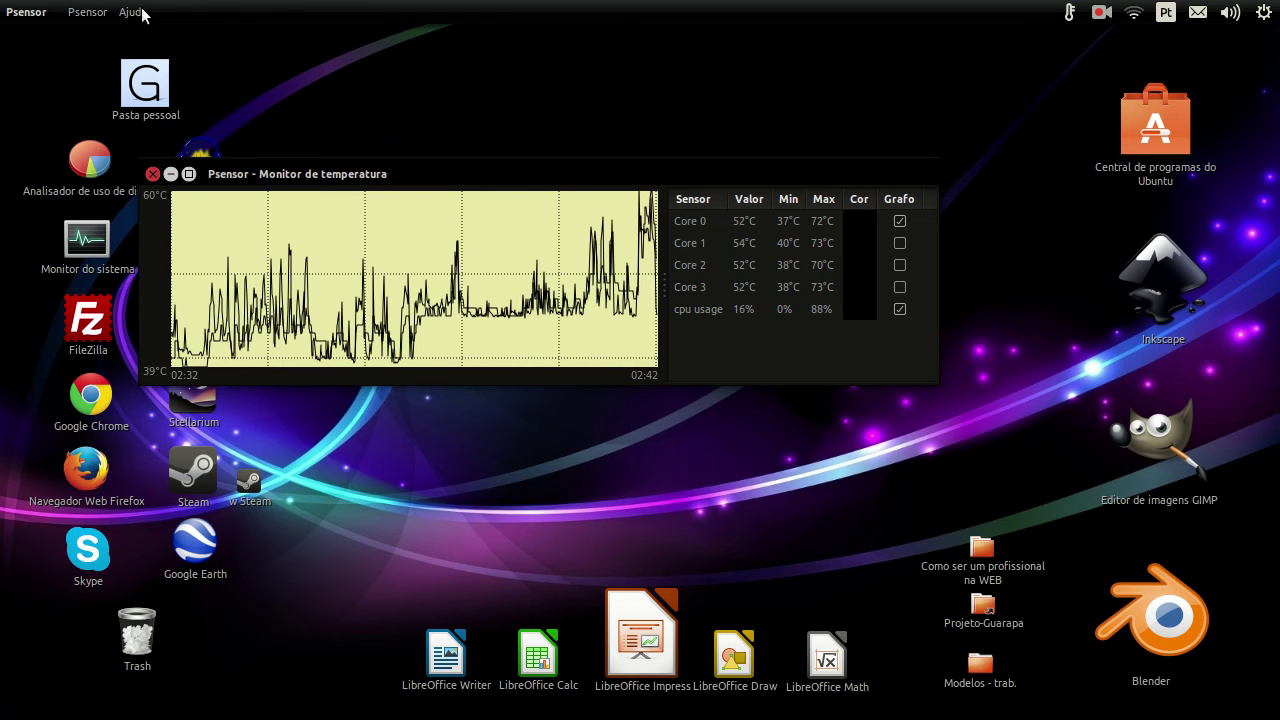
Open Psensor's preferences and review the interface choices for the sensor table position and the temperature unit.
left_click(90, 13)
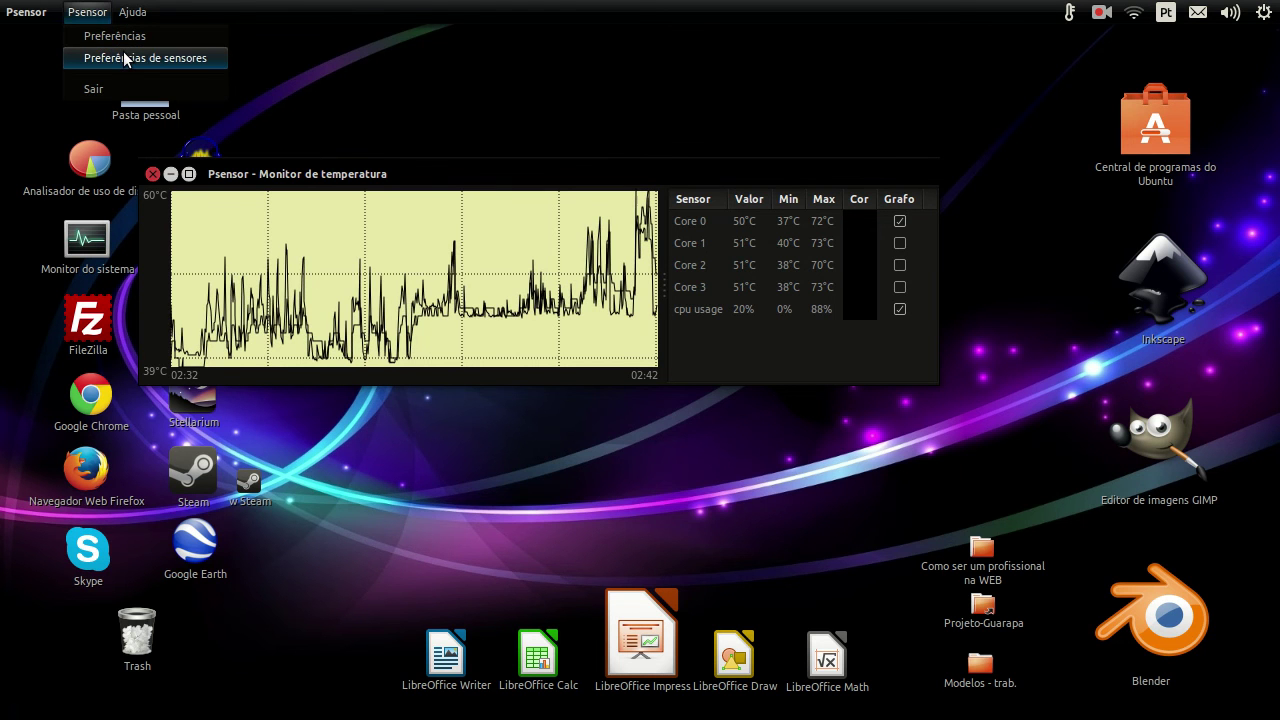
left_click(128, 37)
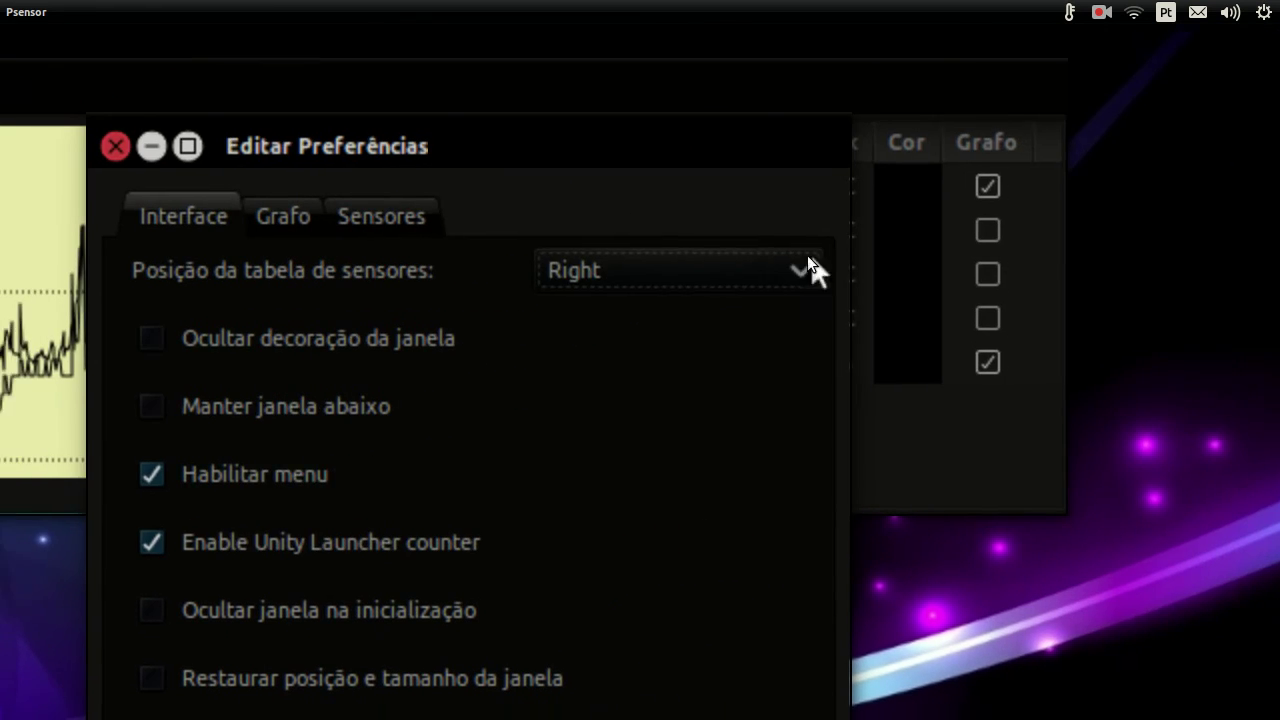
left_click(1054, 266)
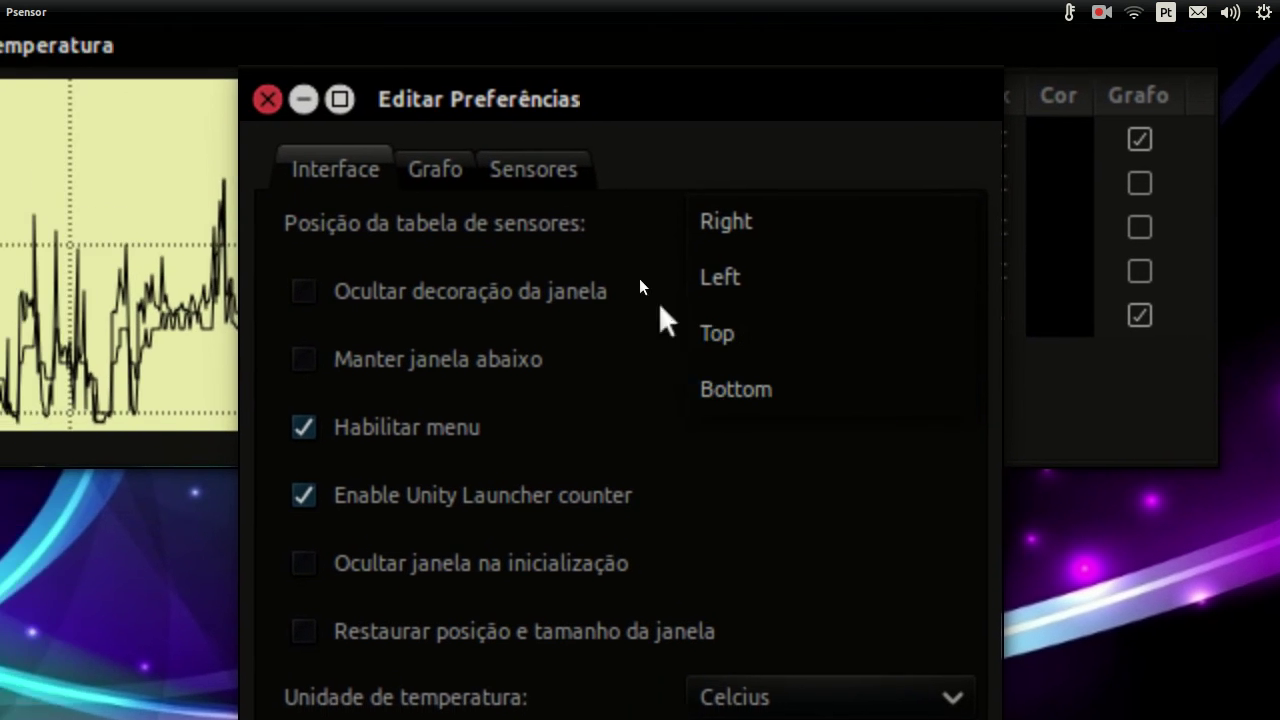
left_click(564, 295)
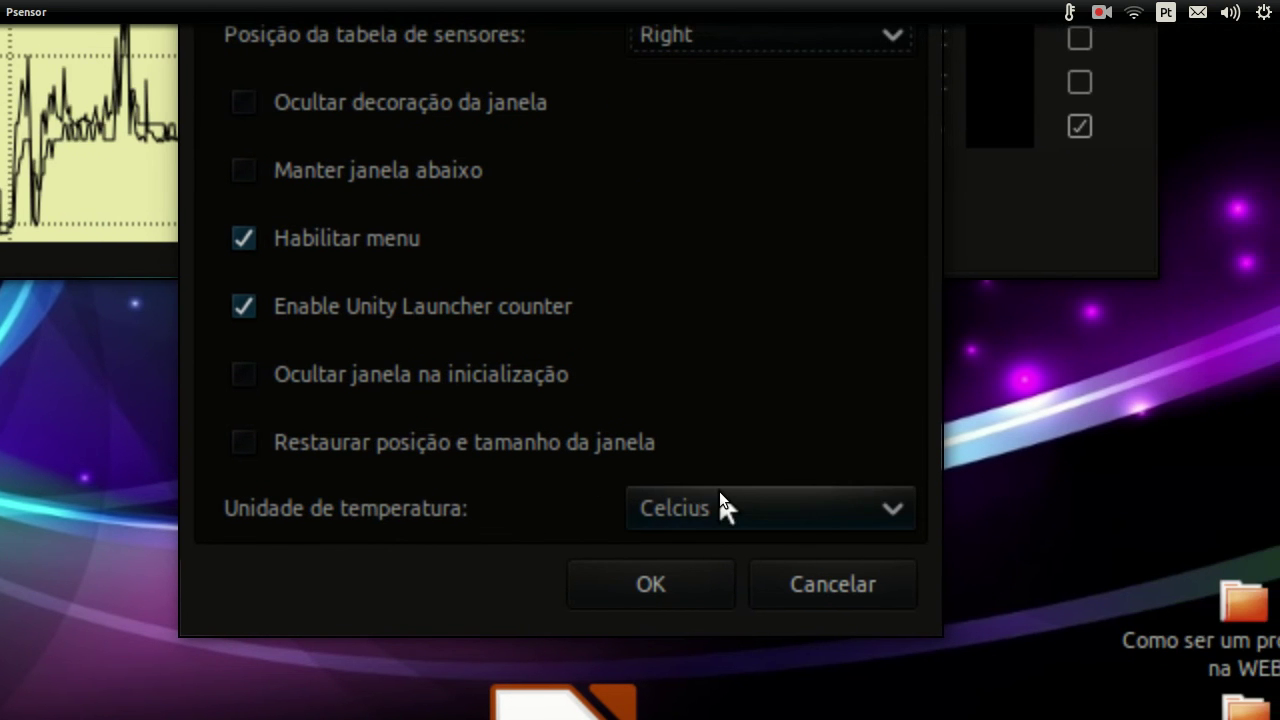
left_click(895, 501)
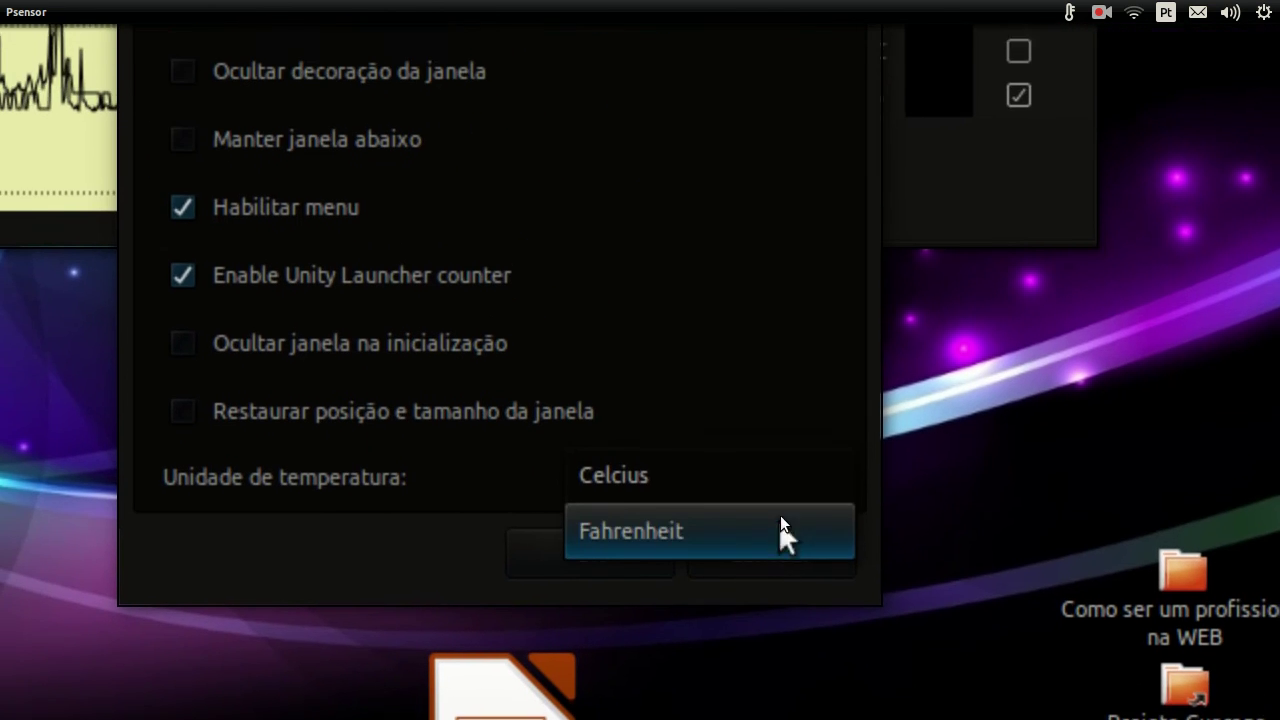
left_click(780, 485)
left_click(794, 344)
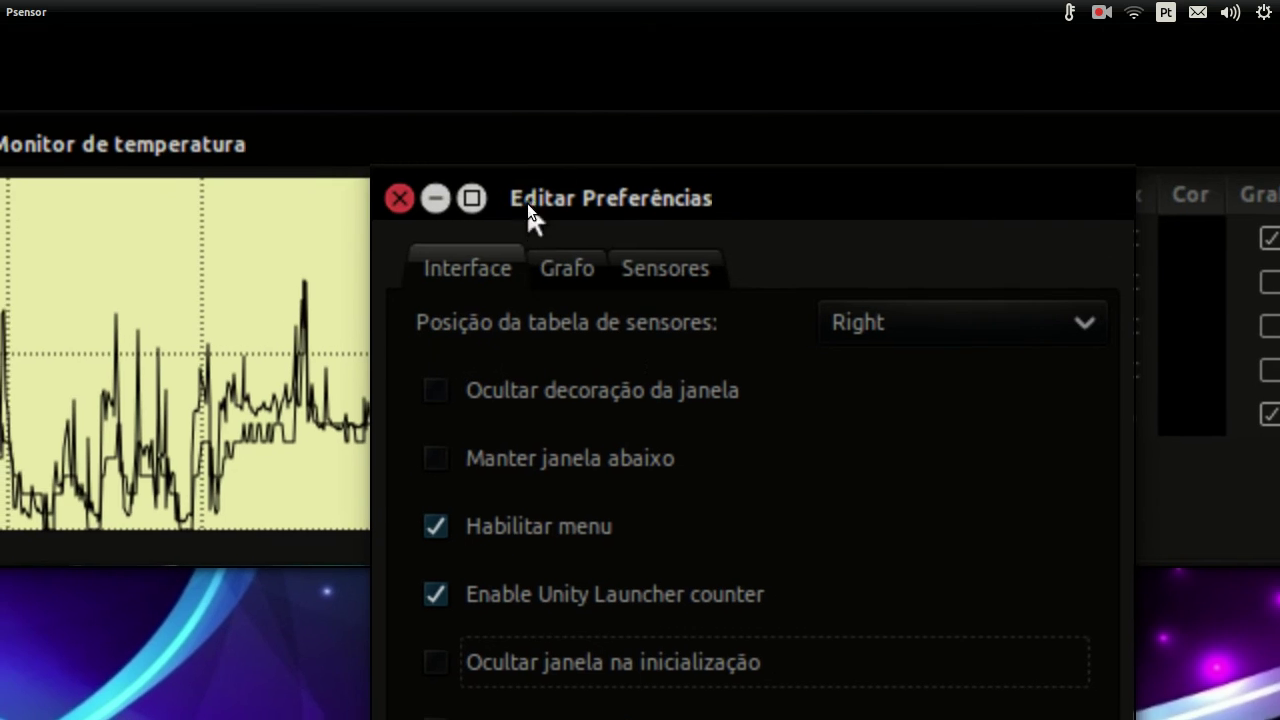
Try a lower background opacity in the graph preferences, and try the update interval control, leaving it at 1 second.
left_click(443, 43)
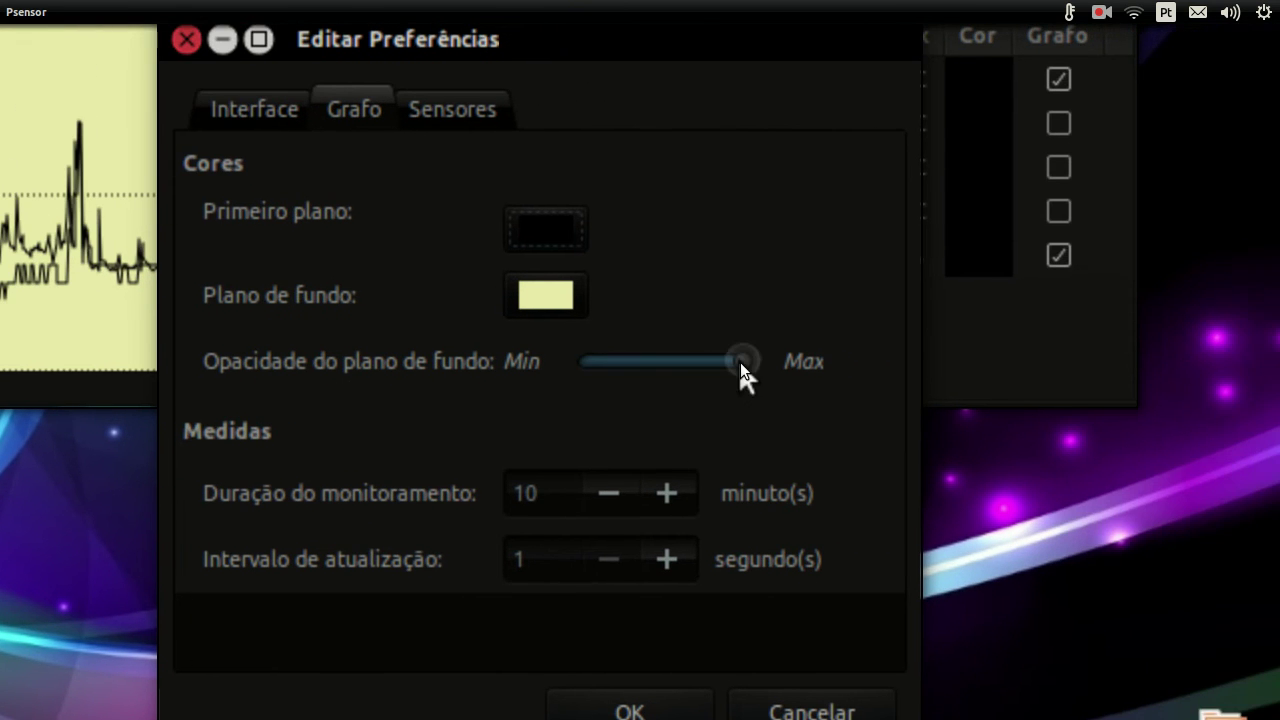
left_click_drag(838, 356, 728, 356)
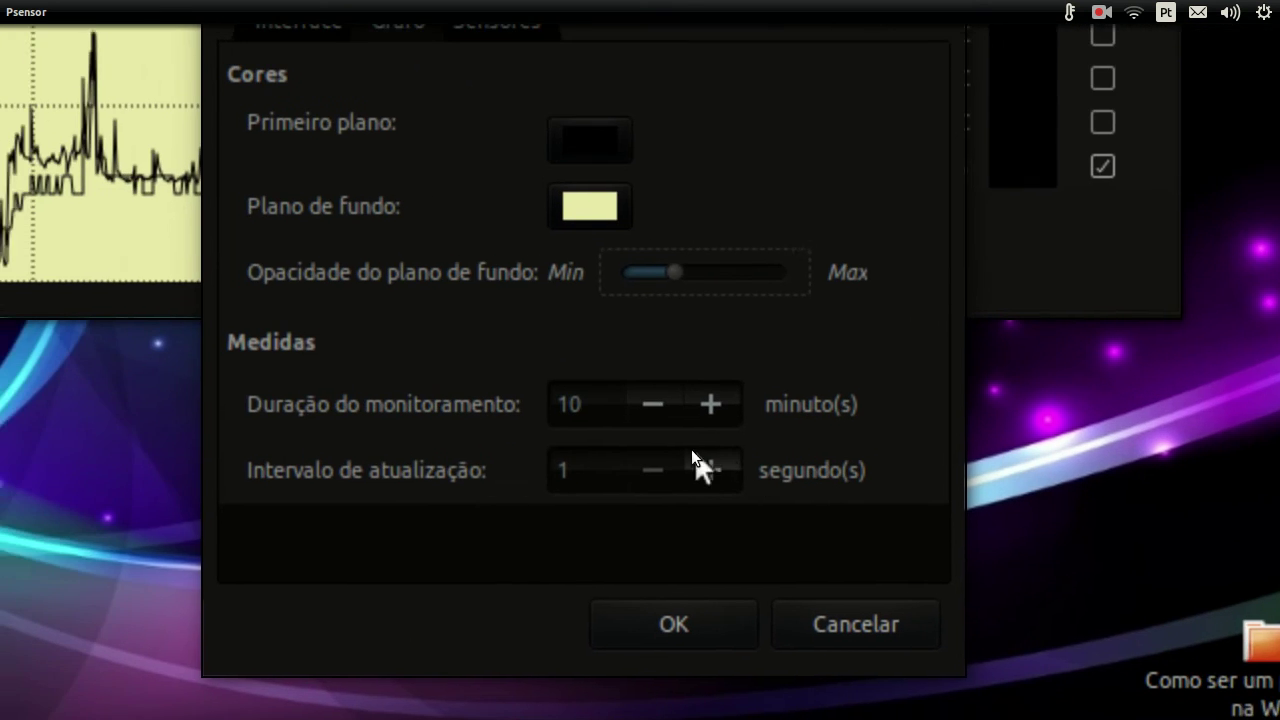
left_click(710, 451)
left_click(662, 468)
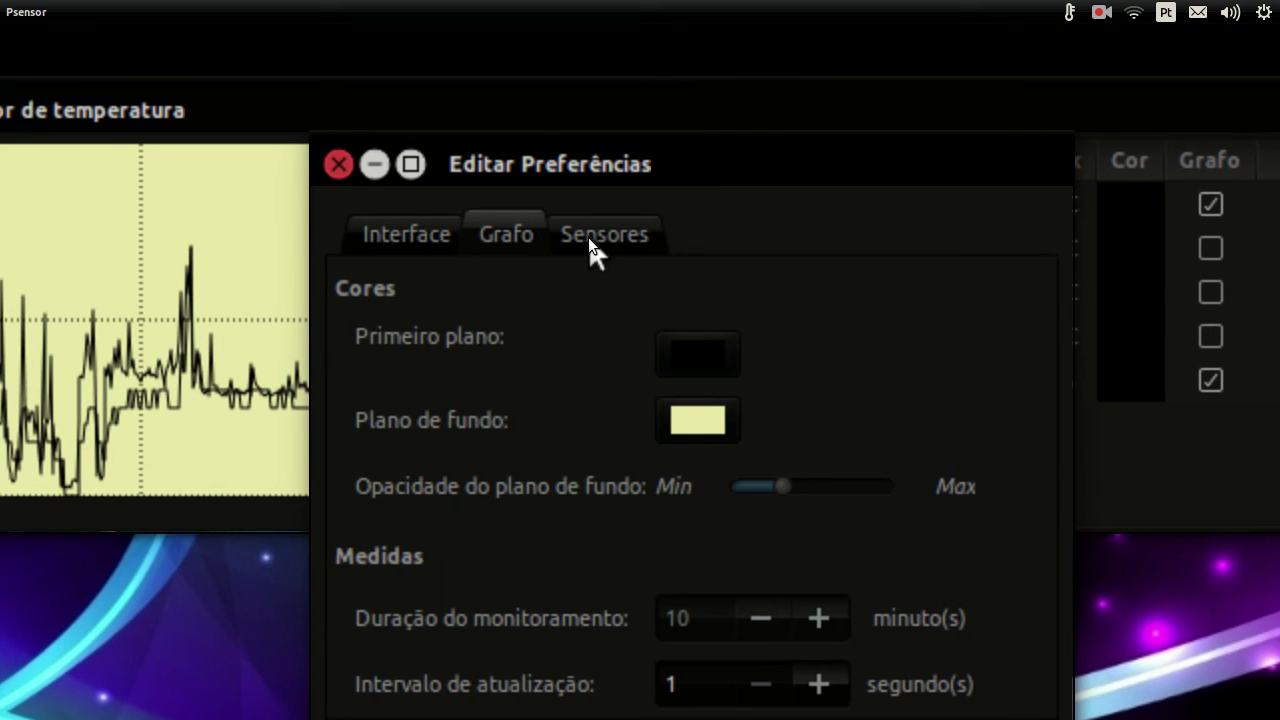
Review the sensor update and logging settings, and close the preferences without saving.
left_click(588, 237)
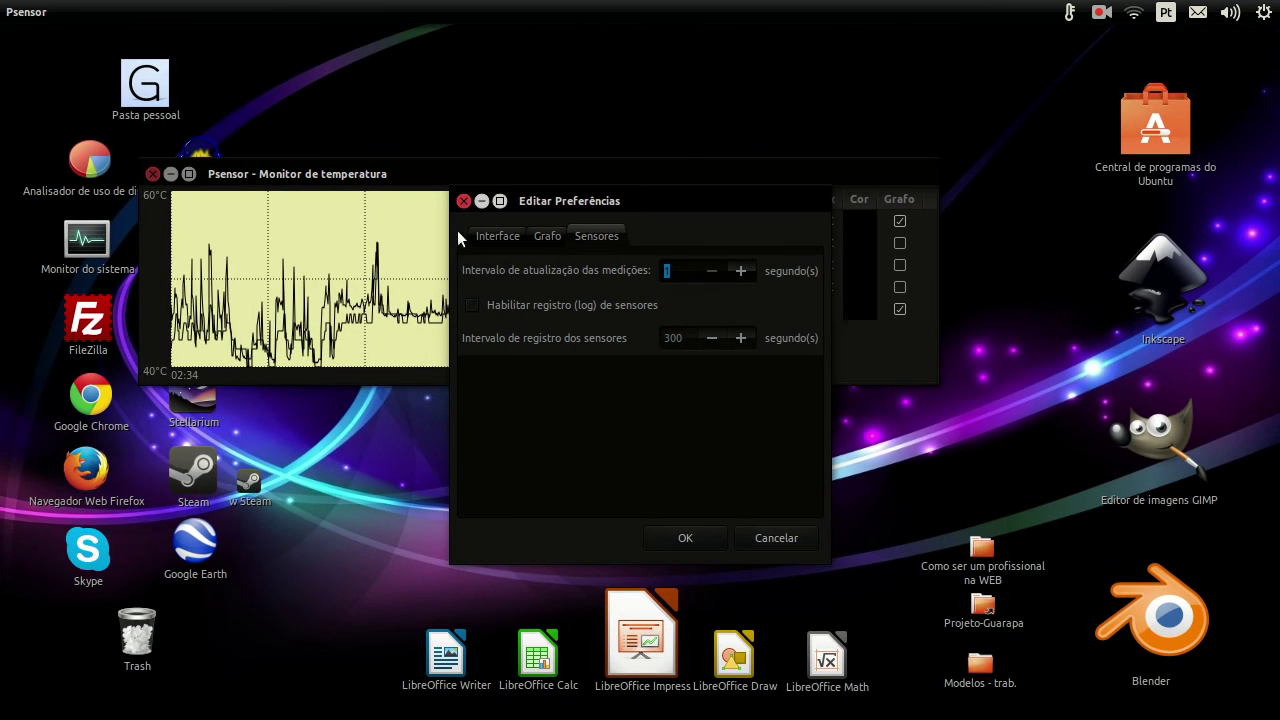
left_click(463, 201)
Move the Psensor window closer to the middle of the desktop and disable the Core 0 and cpu usage graphs.
left_click_drag(490, 175, 586, 208)
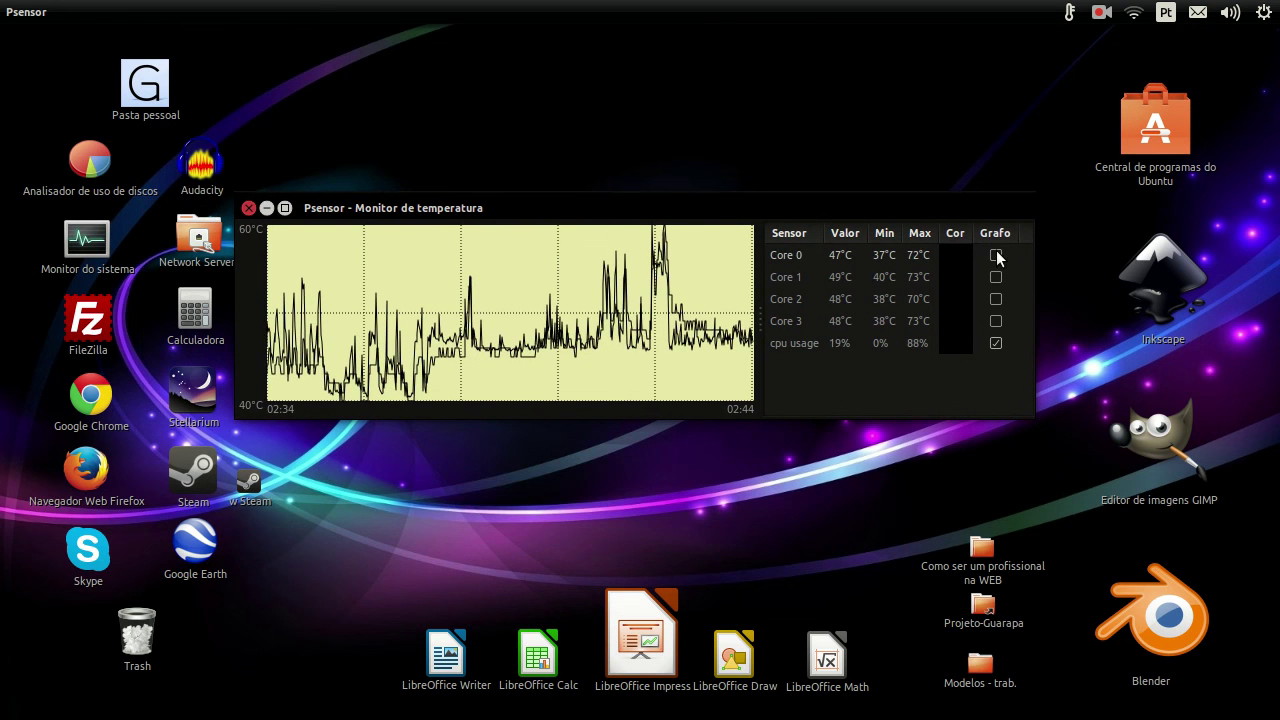
left_click(996, 255)
left_click(995, 343)
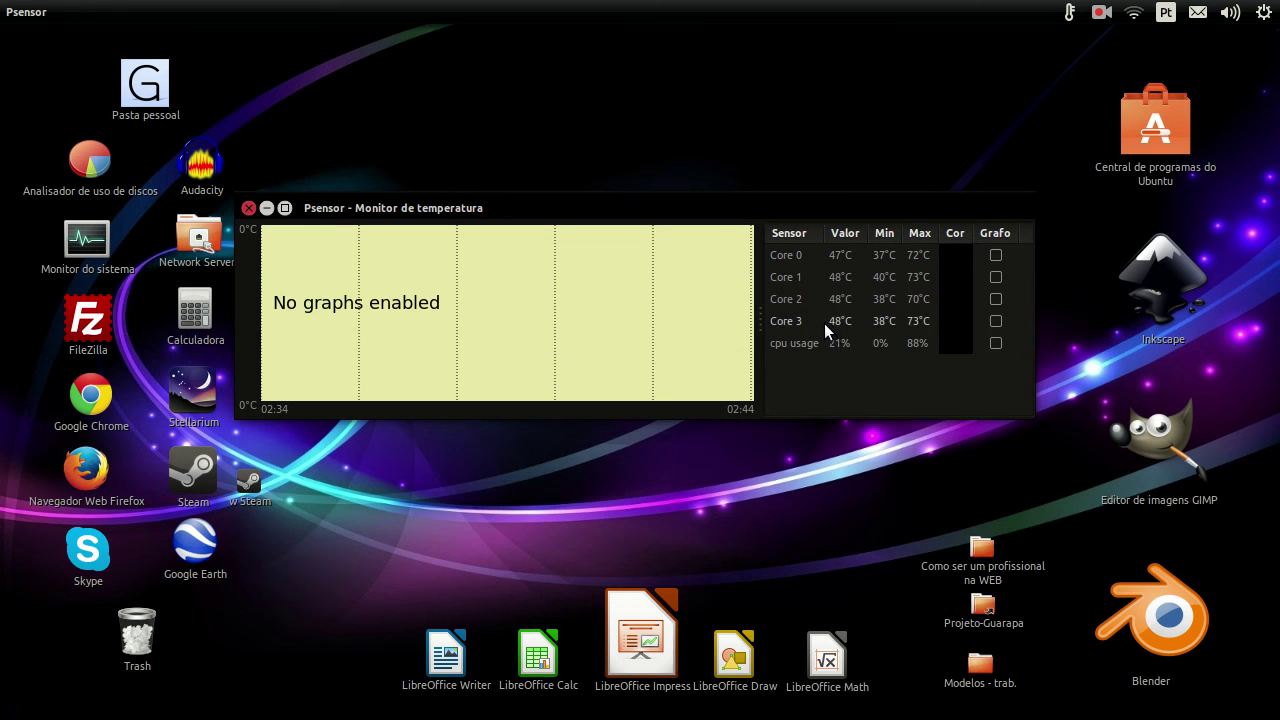
Close the Psensor window and show the core temperatures and CPU usage from its indicator.
left_click(249, 209)
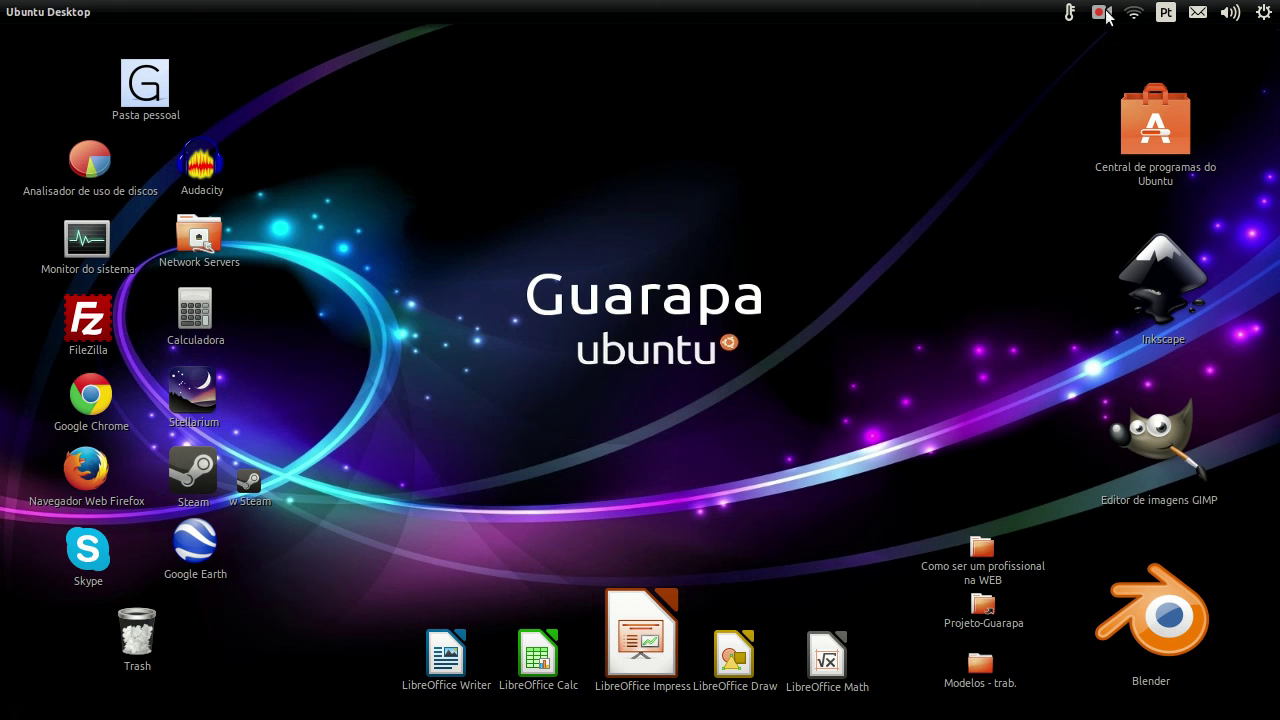
left_click(1067, 16)
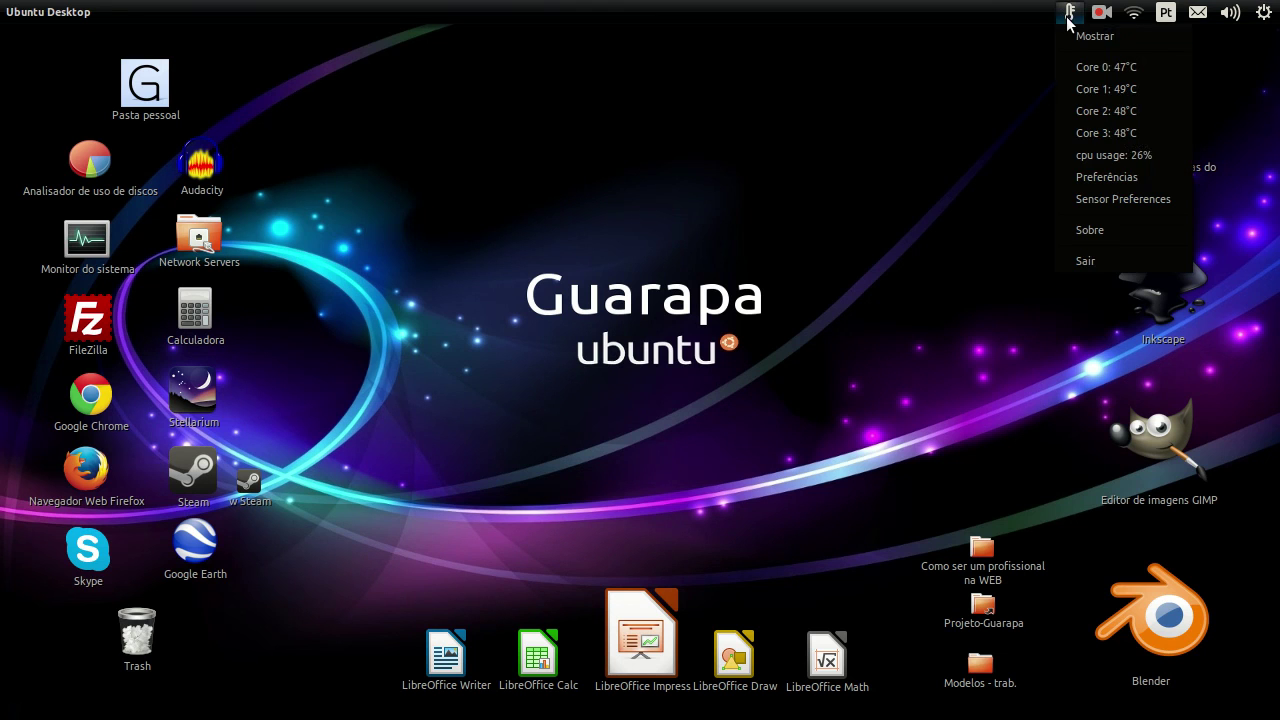